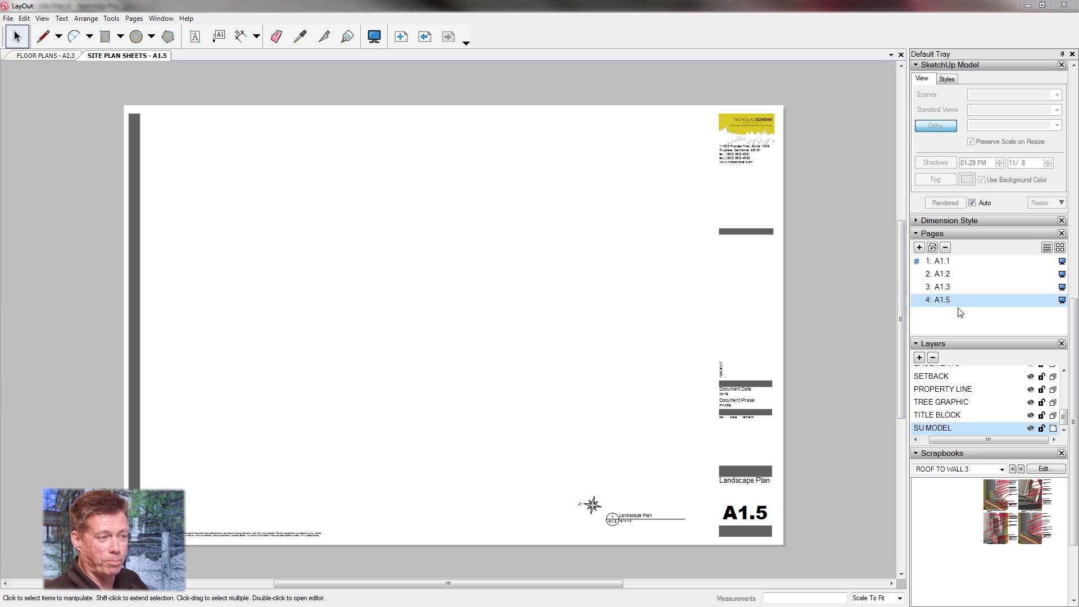
Step: Look through sheets A1.1, A1.2, A1.3 and A1.5, return to A1.3, and examine its full layer list
{"action": "left_click", "coordinate": [949, 262]}
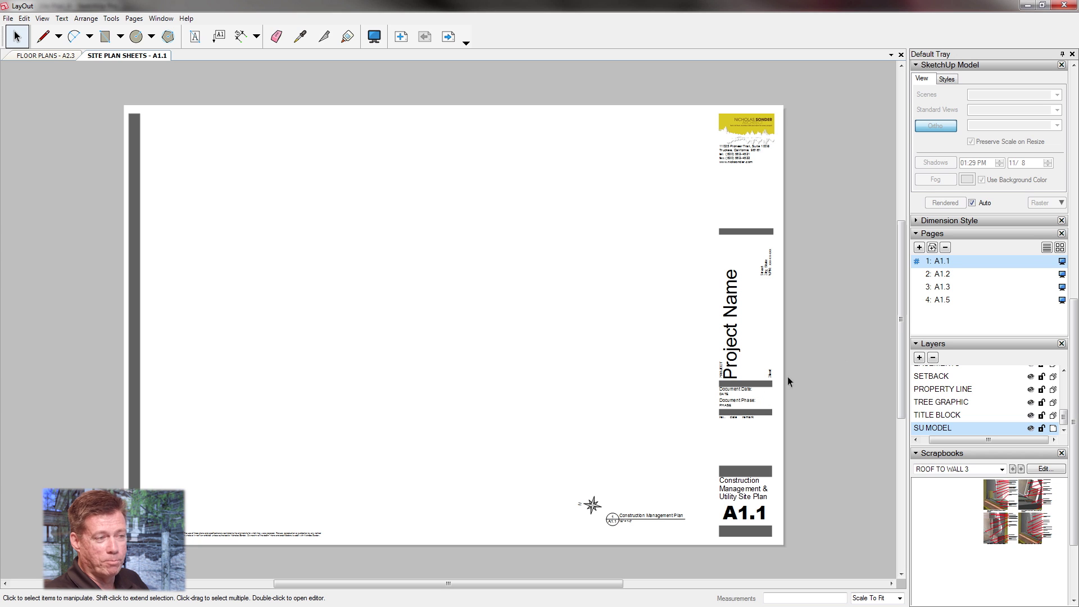
{"action": "left_click", "coordinate": [942, 275]}
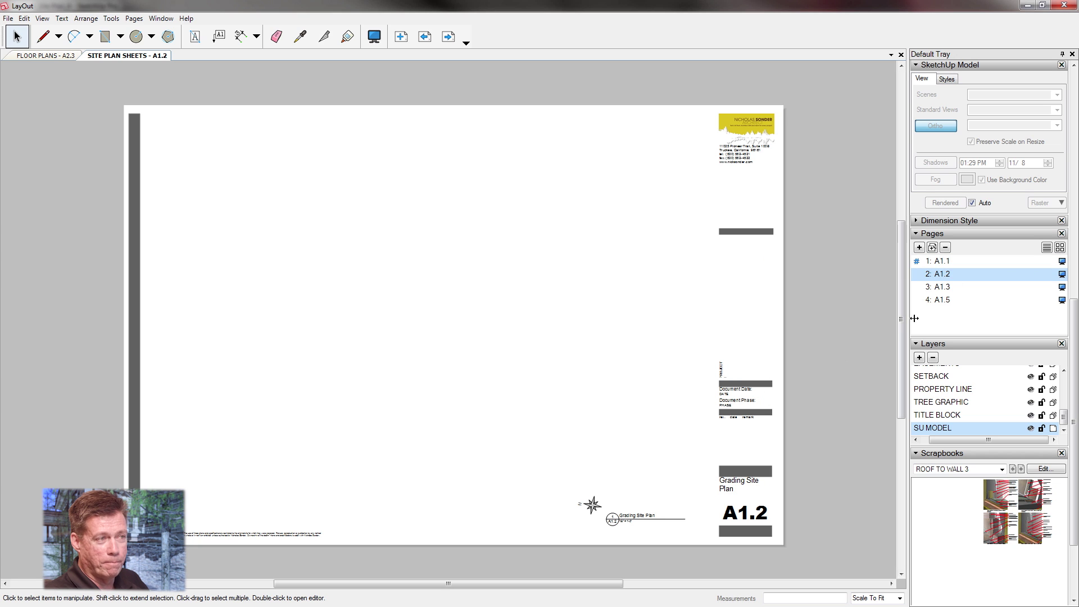
{"action": "left_click", "coordinate": [956, 288]}
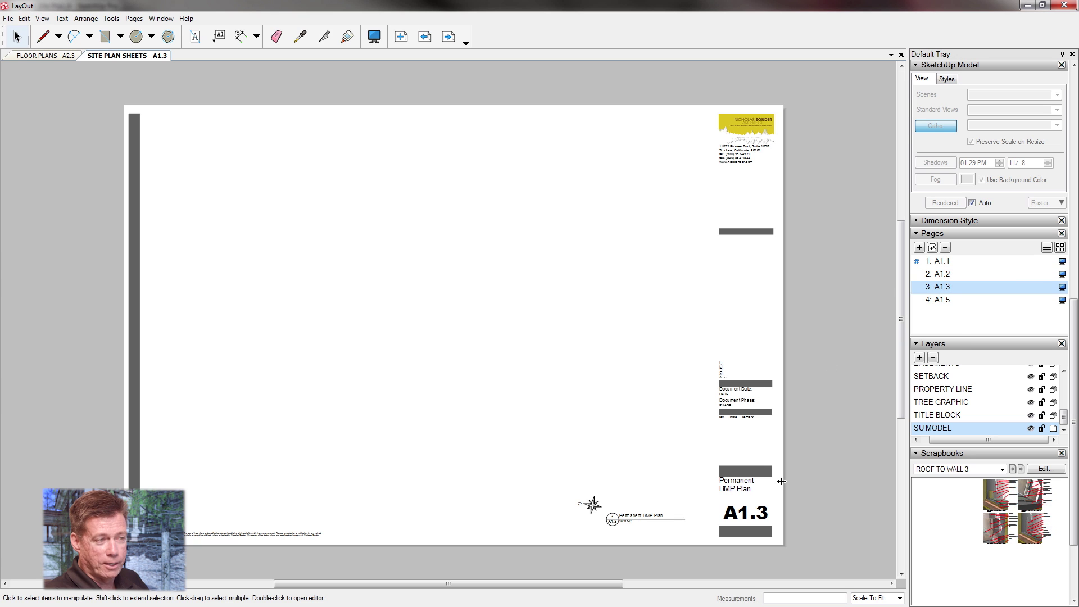
{"action": "left_click", "coordinate": [943, 304]}
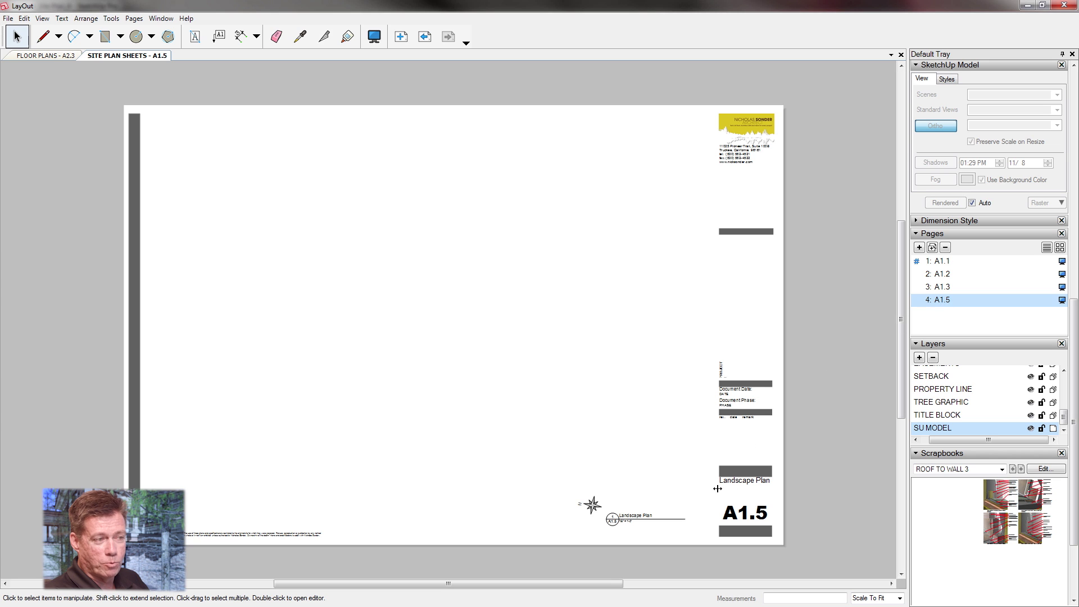
{"action": "left_click", "coordinate": [951, 287]}
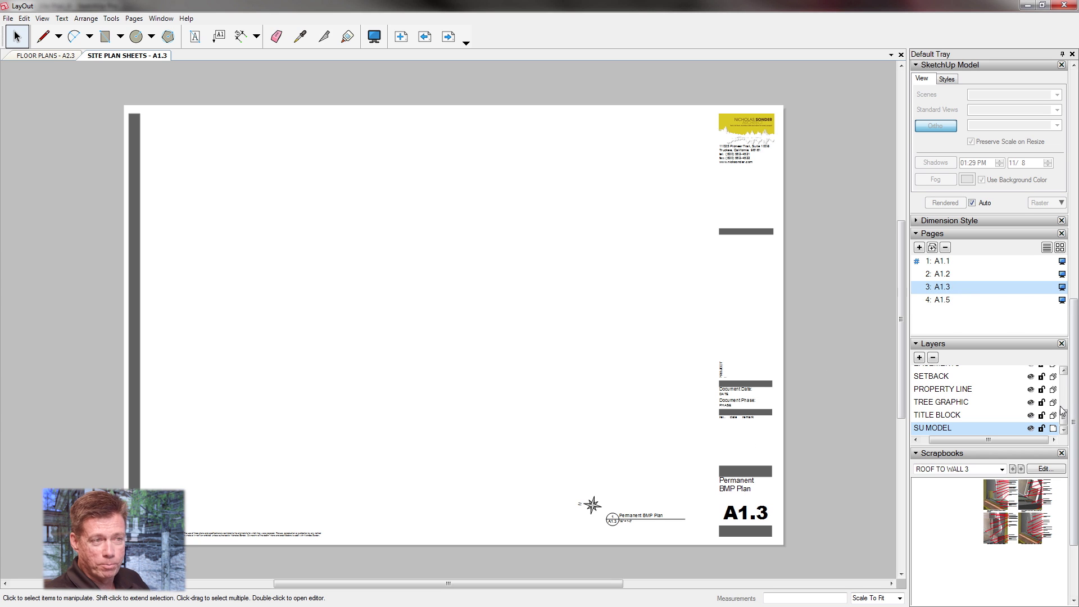
{"action": "left_click_drag", "start_coordinate": [1064, 417], "coordinate": [1068, 377]}
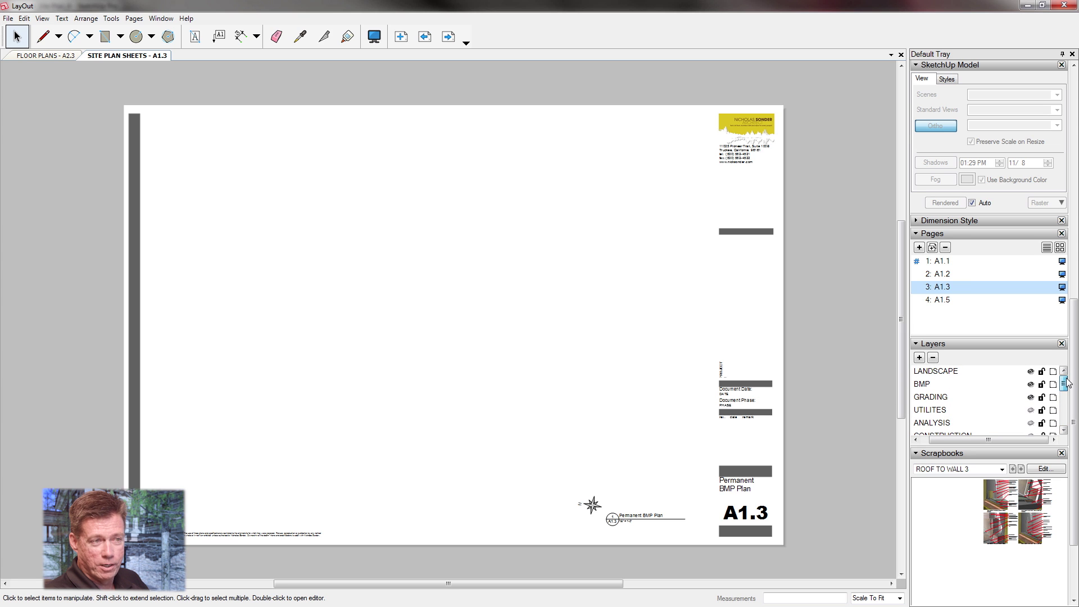
{"action": "left_click_drag", "start_coordinate": [1068, 383], "coordinate": [1071, 399]}
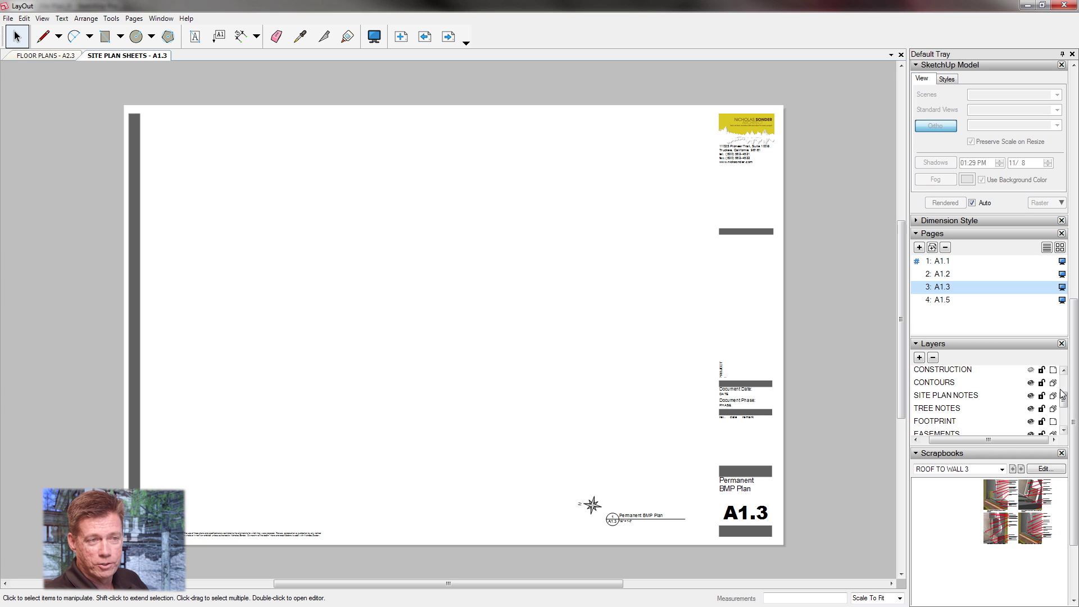
{"action": "left_click_drag", "start_coordinate": [1064, 399], "coordinate": [1064, 423]}
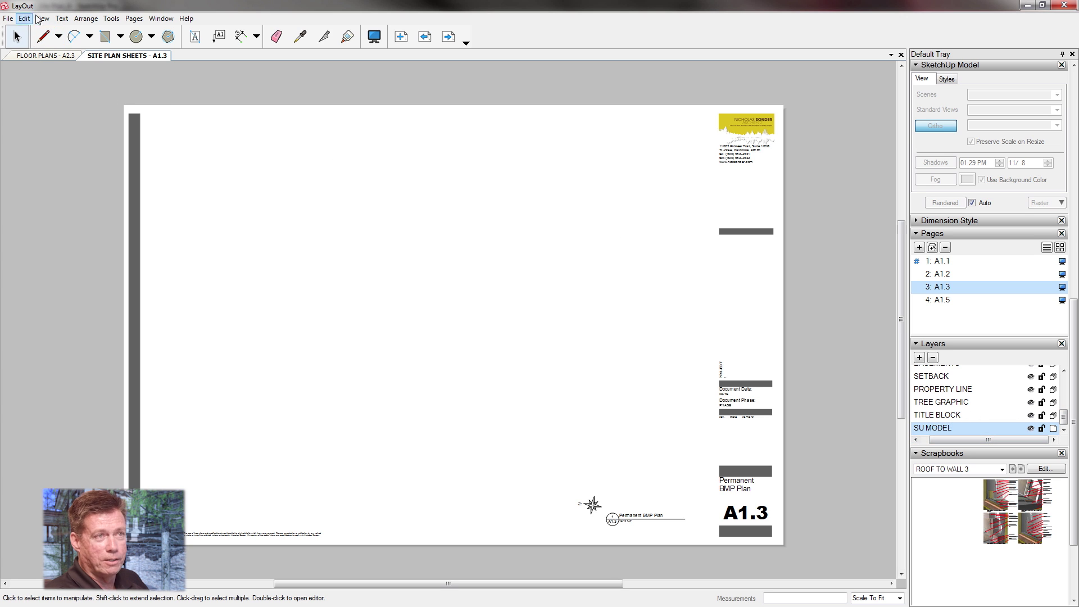
Step: Insert the Steele_Site_2 SketchUp model into sheet A1.3 on the SU MODEL layer
{"action": "left_click", "coordinate": [8, 19]}
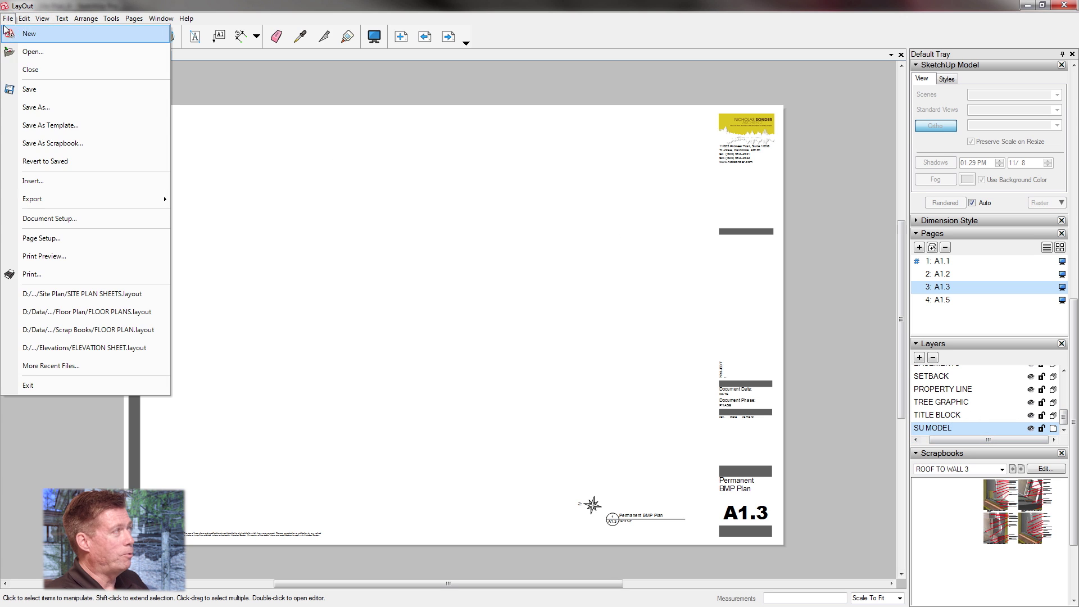
{"action": "left_click", "coordinate": [86, 182]}
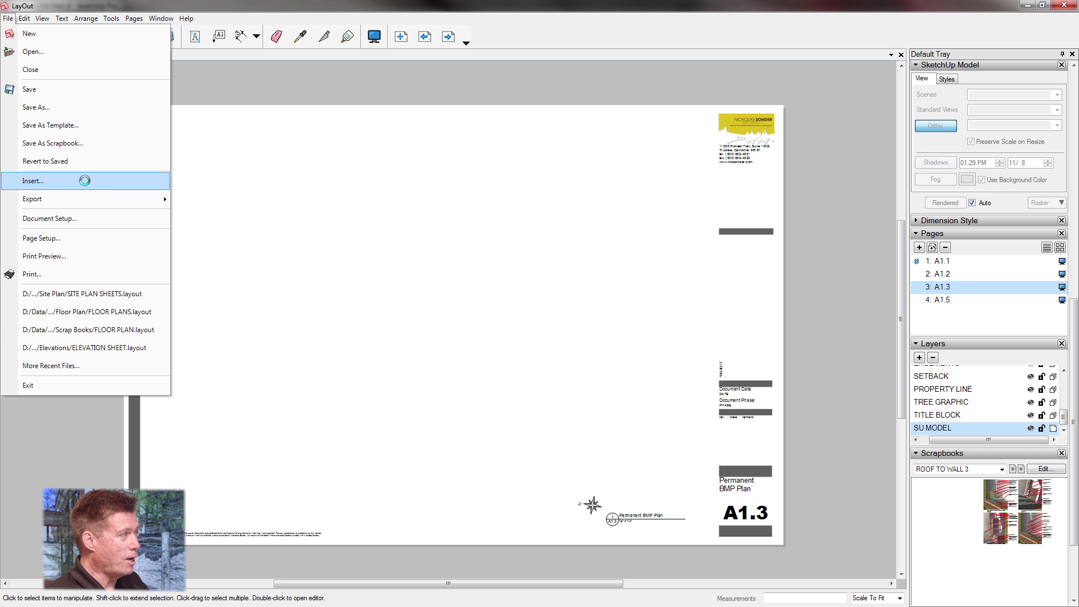
{"action": "left_click", "coordinate": [167, 173]}
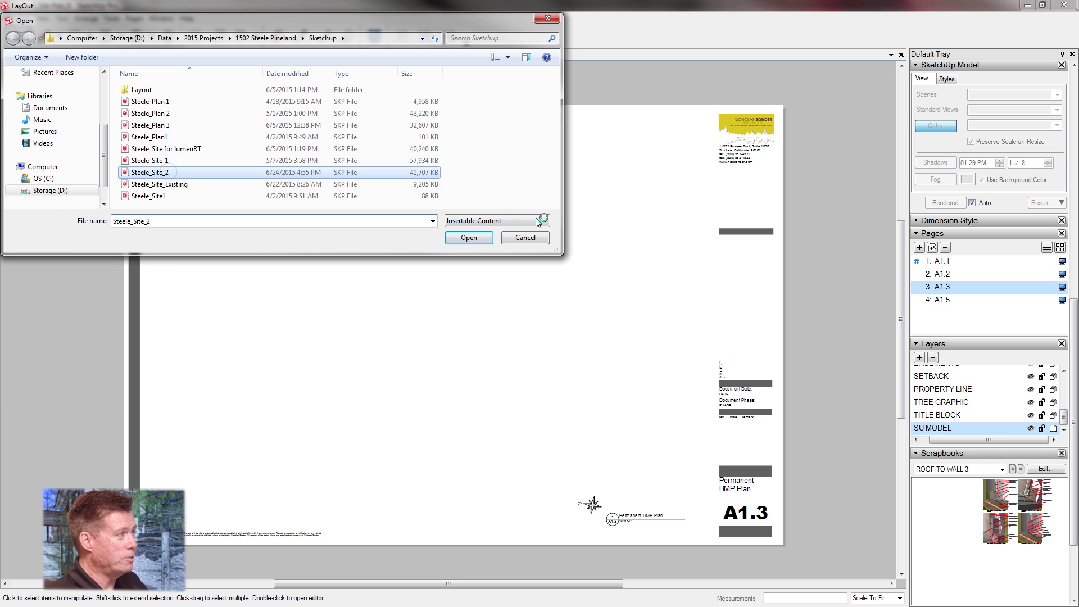
{"action": "left_click", "coordinate": [468, 237]}
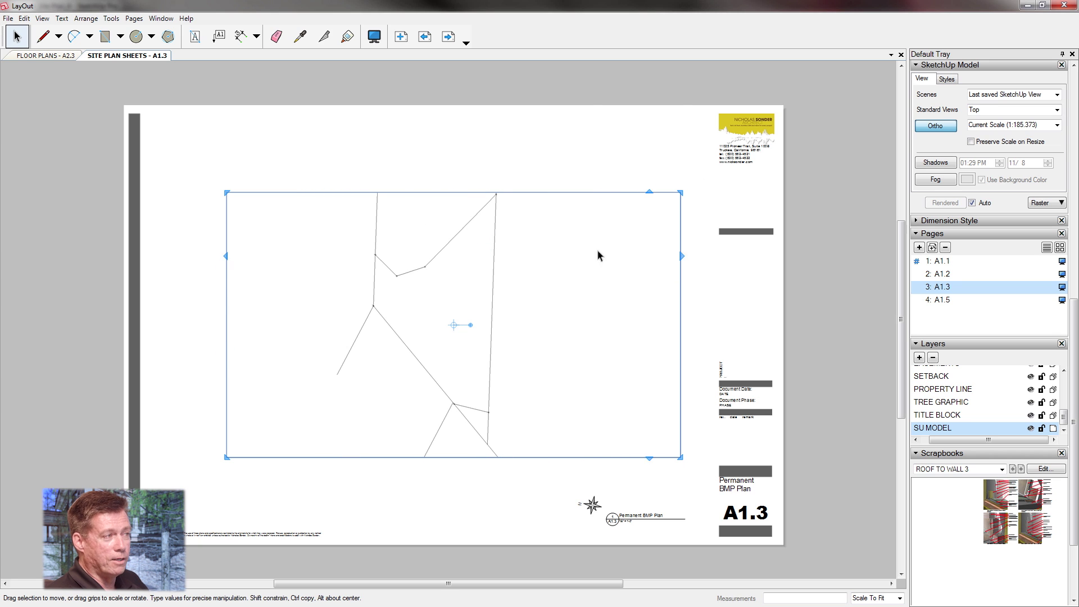
Step: Set the inserted viewport to the Site Plan scene at 1" = 10' and enlarge it to fill the sheet's drawing area
{"action": "left_click", "coordinate": [1057, 94]}
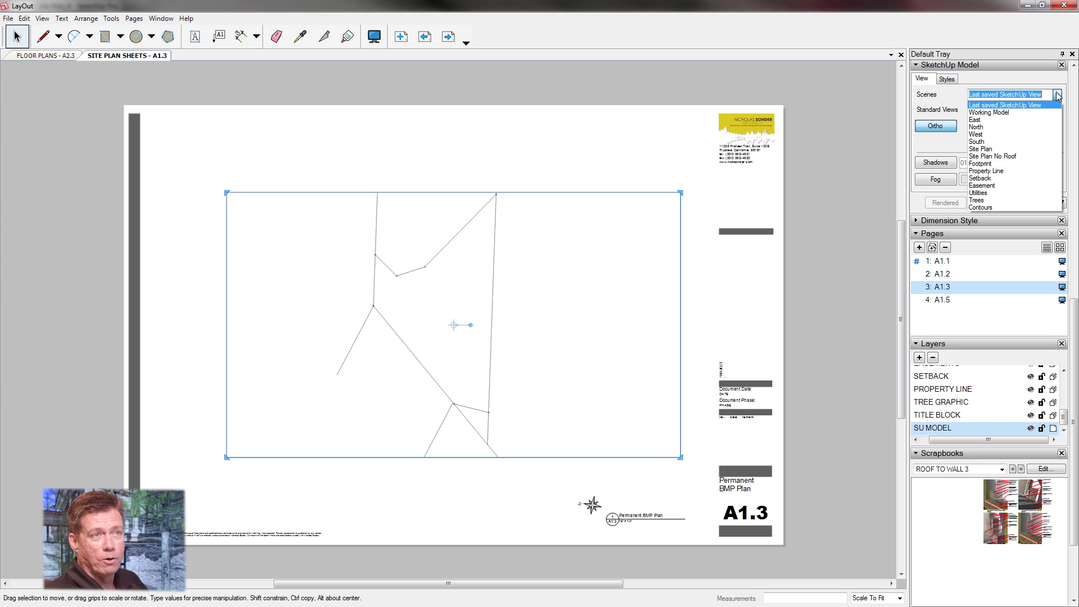
{"action": "left_click", "coordinate": [989, 150]}
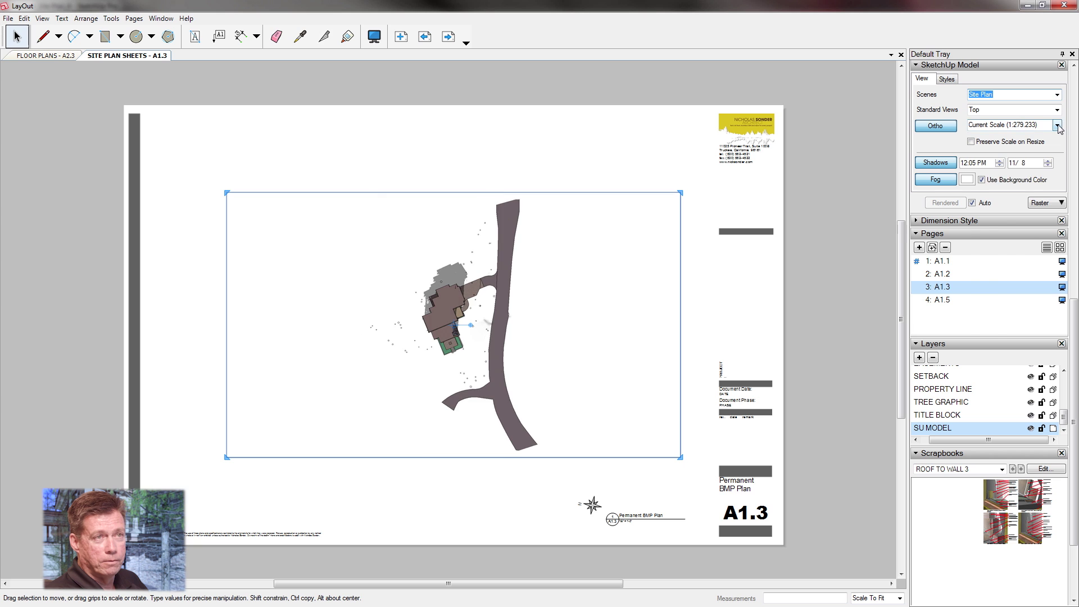
{"action": "left_click", "coordinate": [1057, 125]}
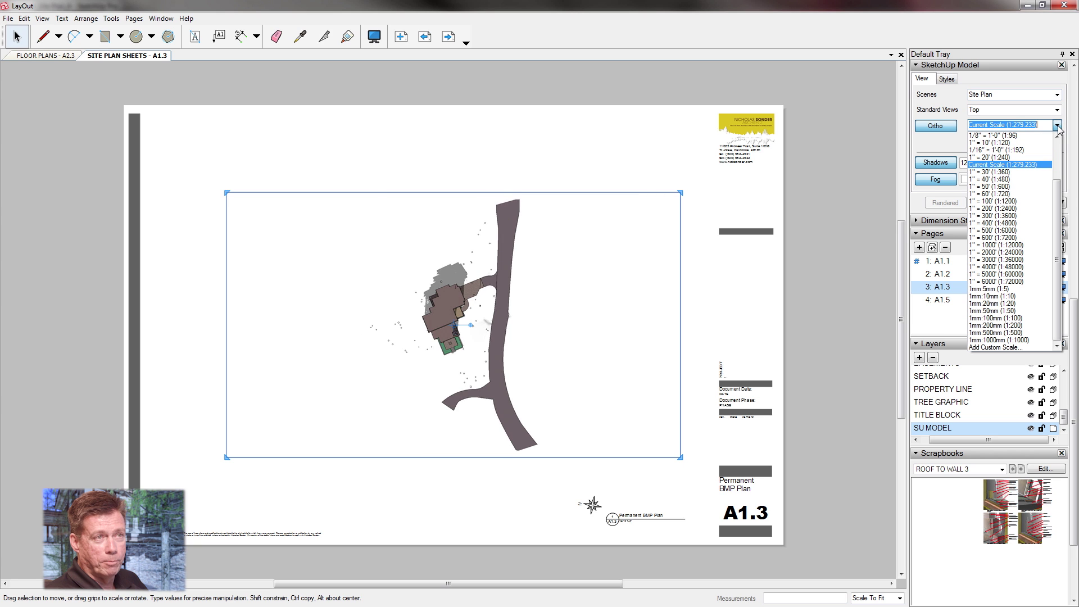
{"action": "left_click", "coordinate": [1005, 144]}
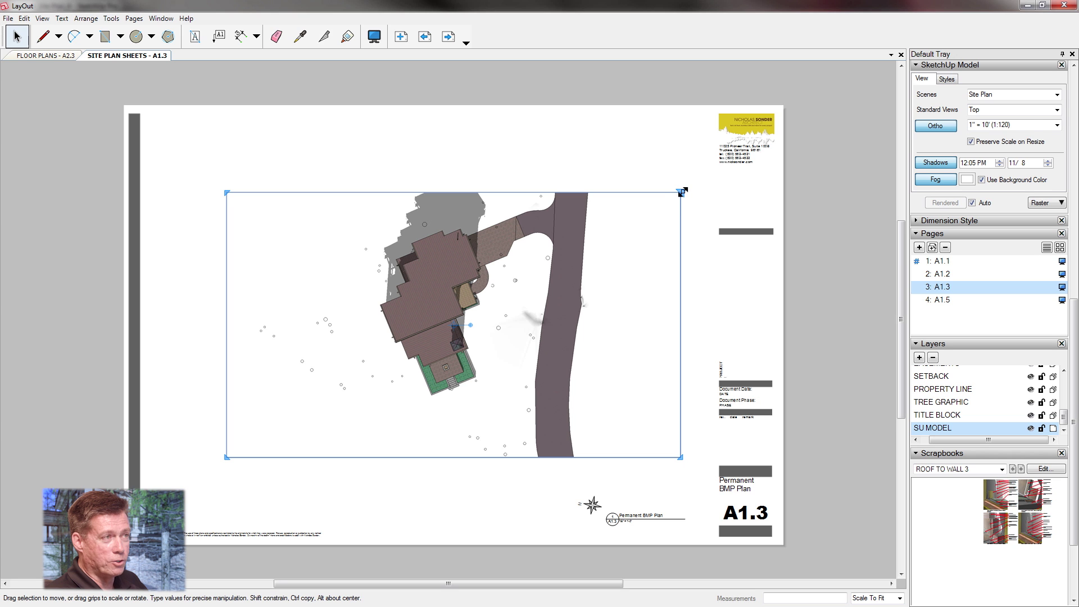
{"action": "mouse_move", "coordinate": [682, 192]}
{"action": "left_mouse_down"}
{"action": "mouse_move", "coordinate": [713, 159]}
{"action": "mouse_move", "coordinate": [718, 115]}
{"action": "left_mouse_up"}
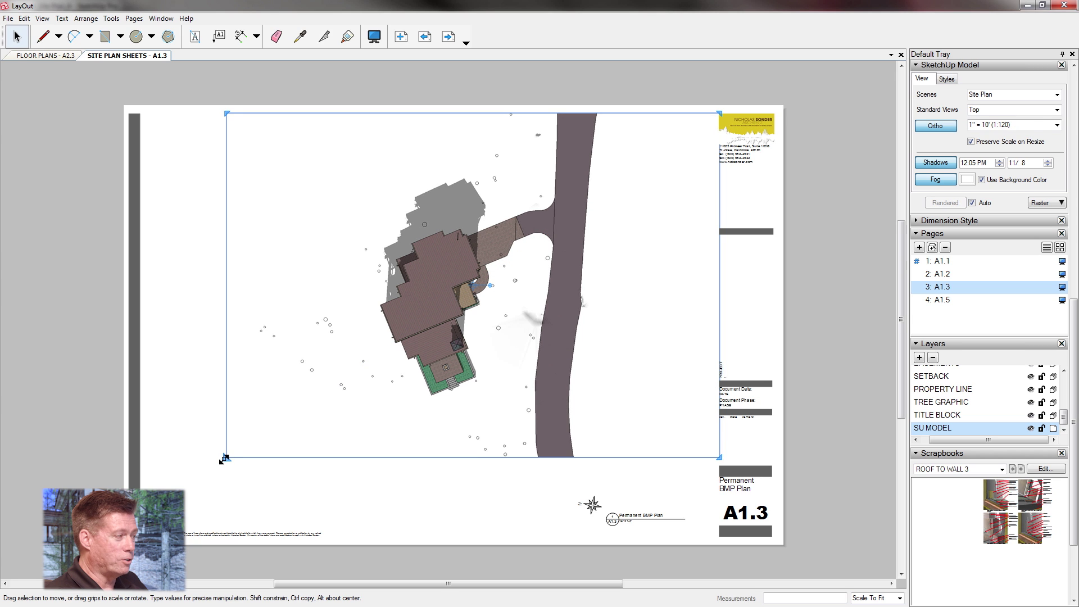
{"action": "left_click_drag", "start_coordinate": [224, 459], "coordinate": [139, 523]}
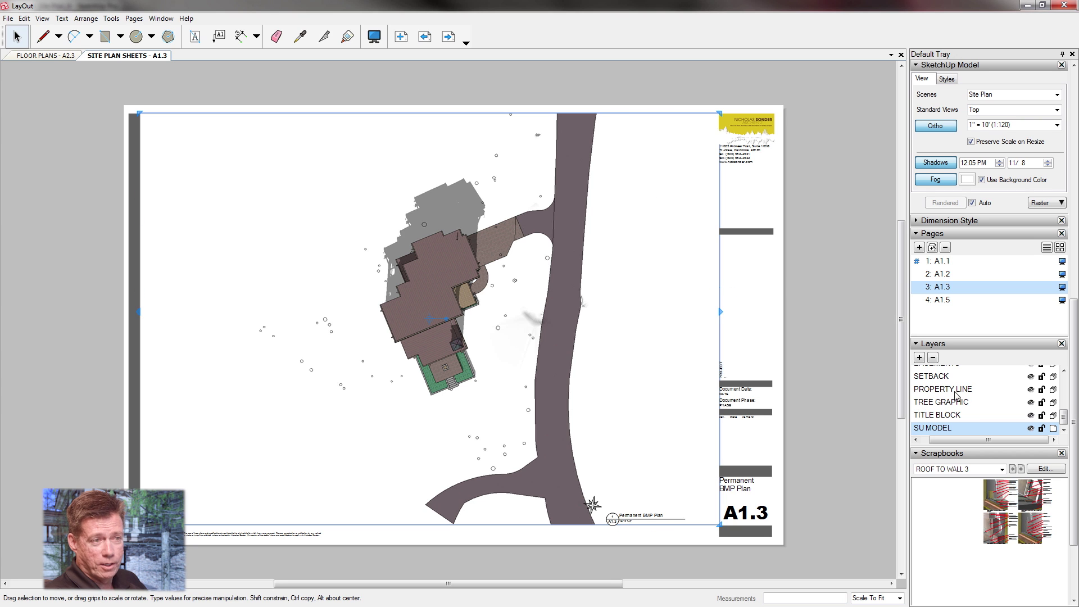
Step: Make PROPERTY LINE the current layer and paste a copy of the site plan viewport onto it
{"action": "left_click_drag", "start_coordinate": [963, 389], "coordinate": [974, 426]}
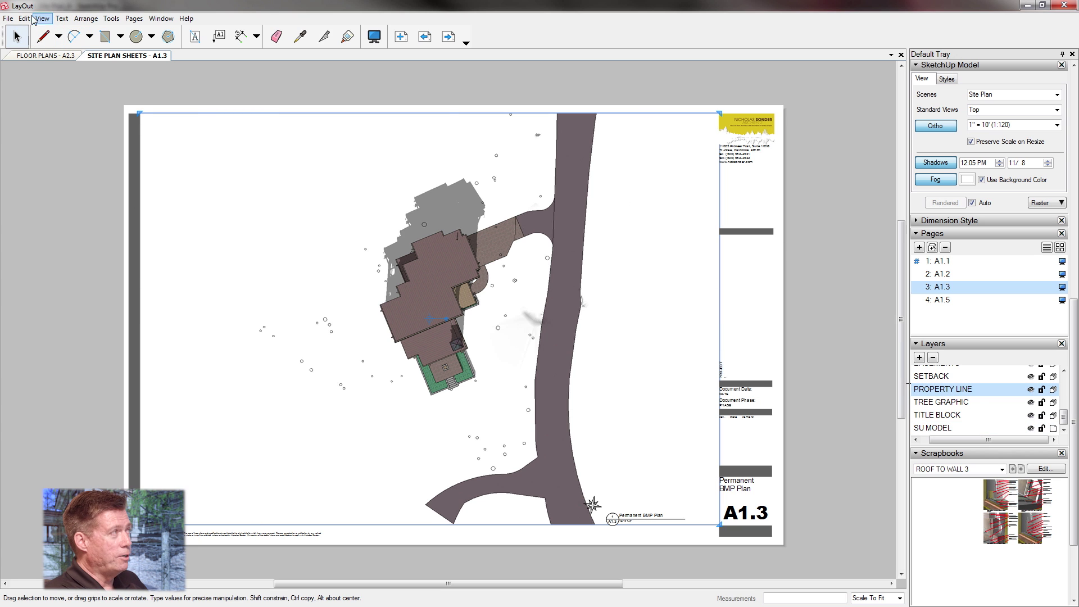
{"action": "left_click", "coordinate": [24, 21]}
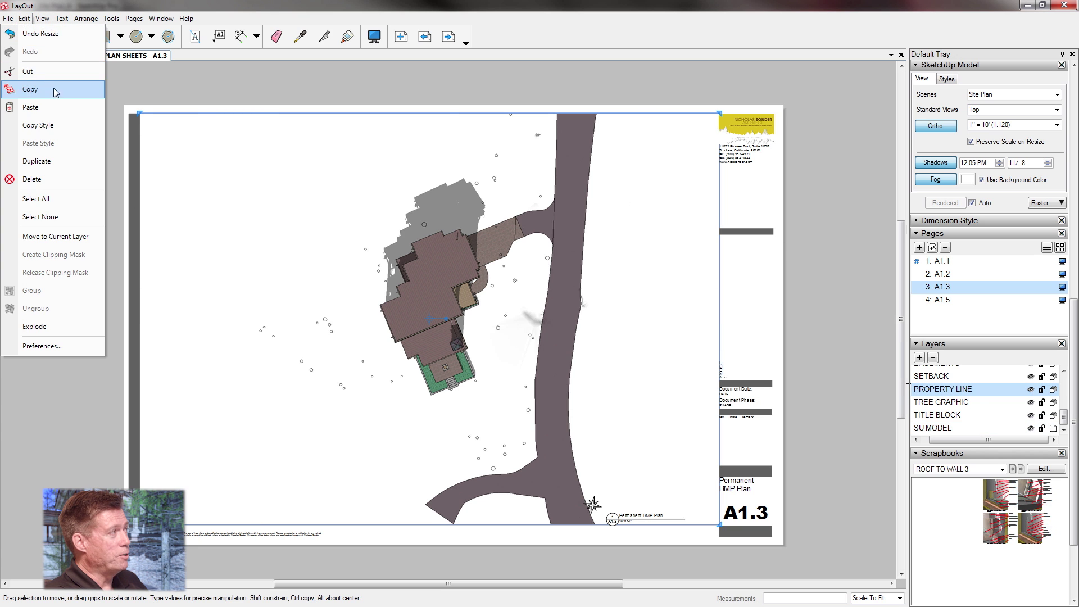
{"action": "left_click", "coordinate": [58, 89]}
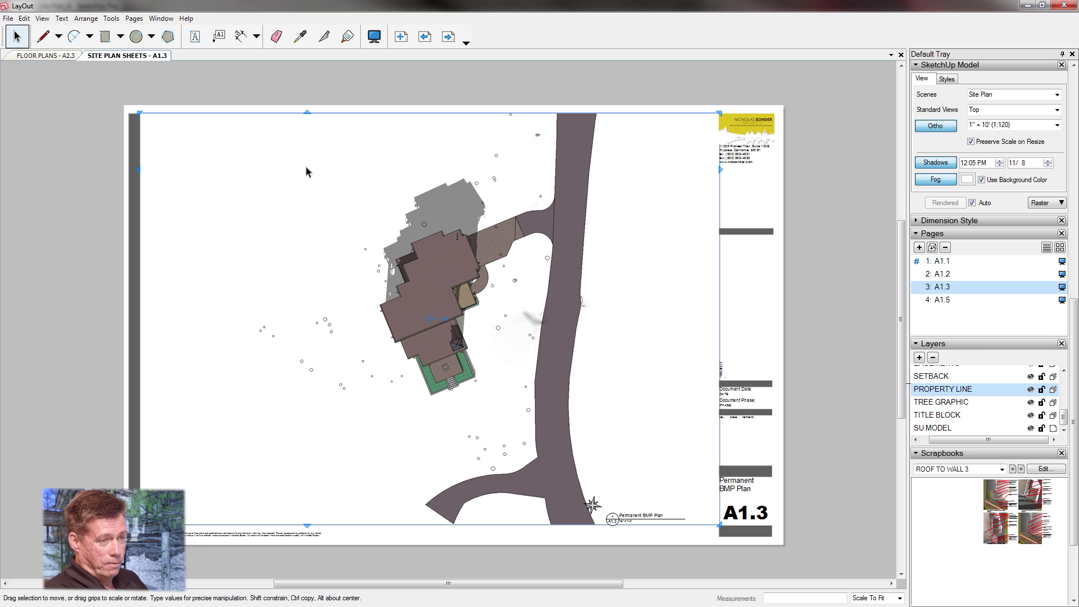
{"action": "left_click", "coordinate": [24, 18]}
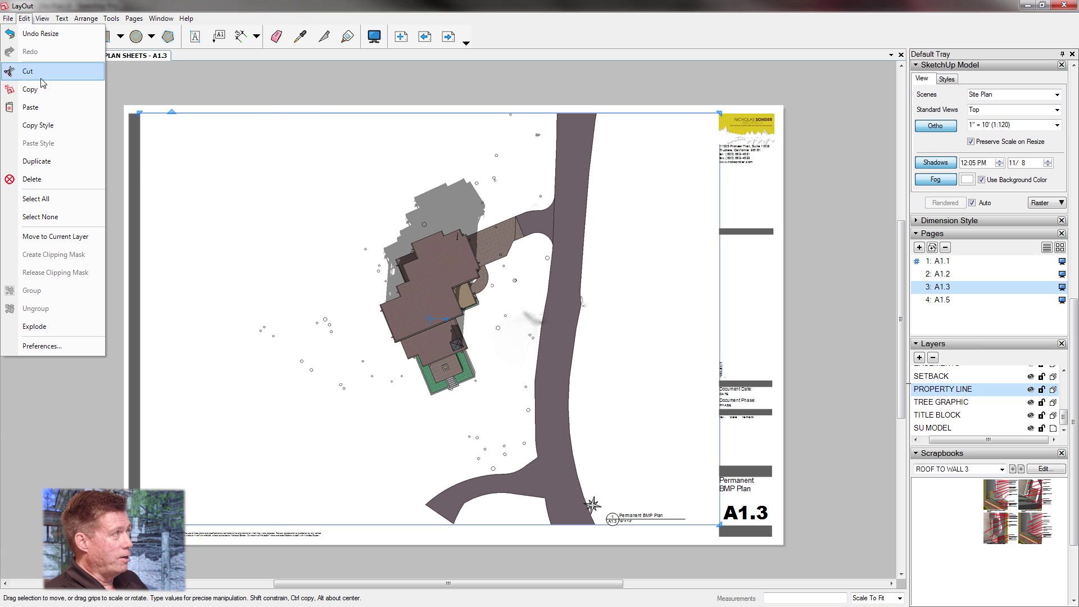
{"action": "left_click", "coordinate": [54, 110]}
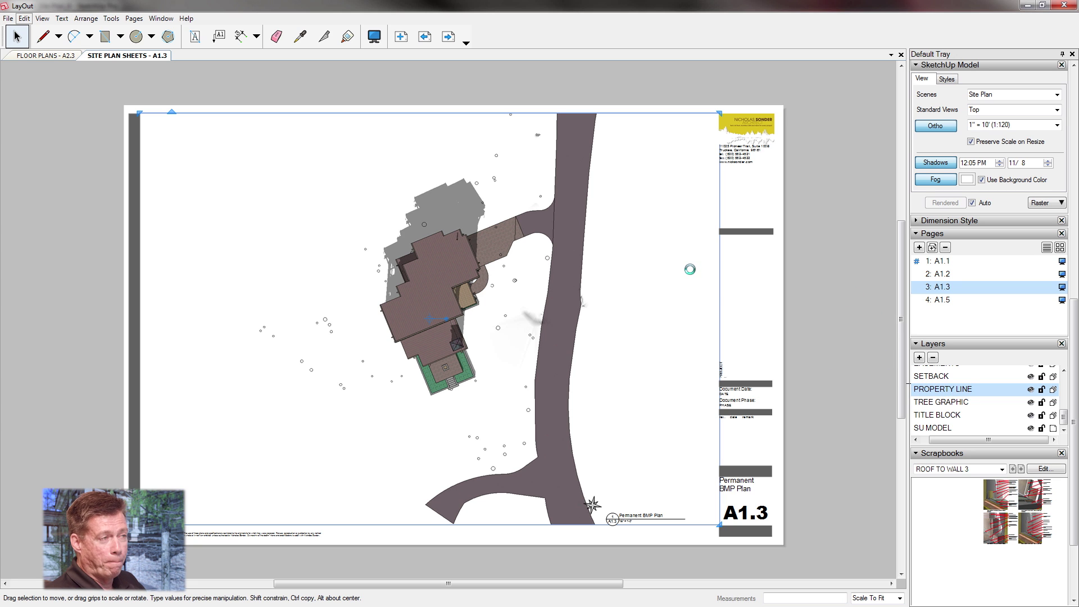
Step: Switch the copied viewport to the Property Line scene and set its rendering to Vector
{"action": "left_click", "coordinate": [1058, 95]}
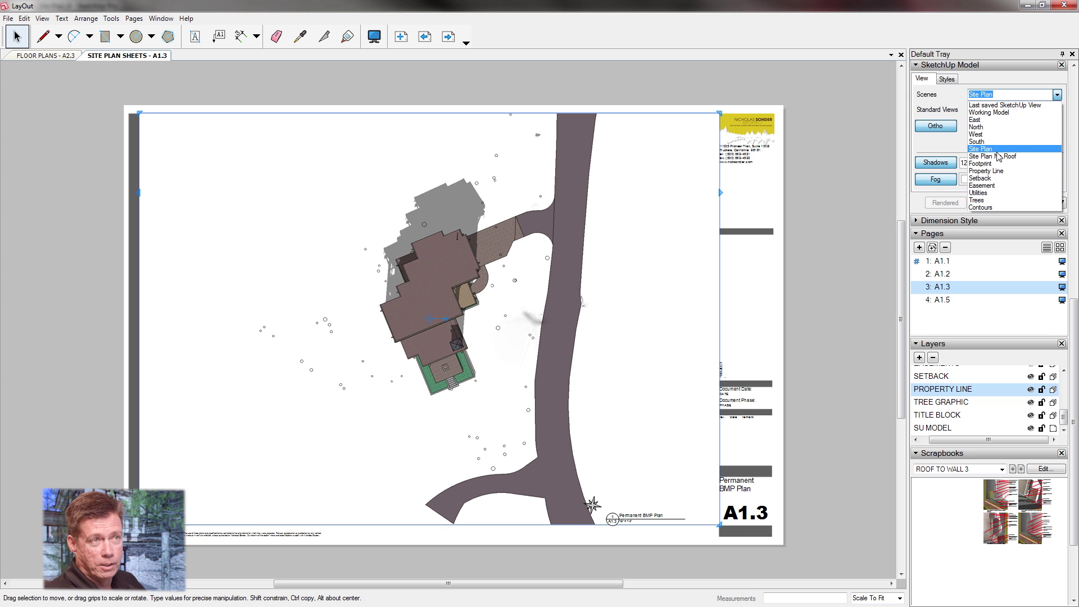
{"action": "left_click", "coordinate": [989, 170]}
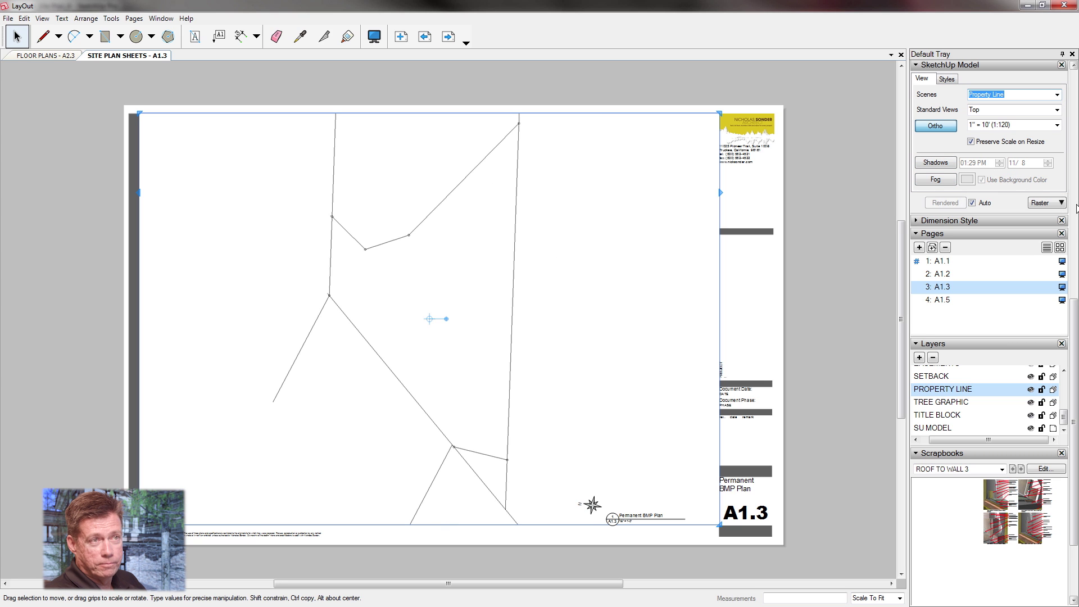
{"action": "left_click", "coordinate": [1052, 203]}
{"action": "left_click", "coordinate": [1048, 216]}
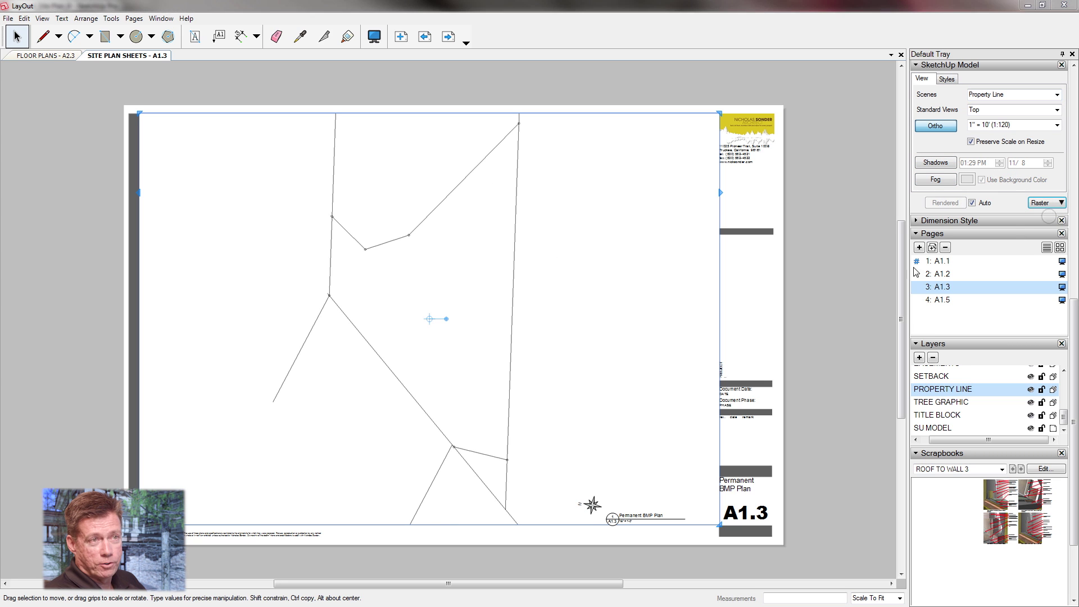
{"action": "left_click", "coordinate": [609, 338]}
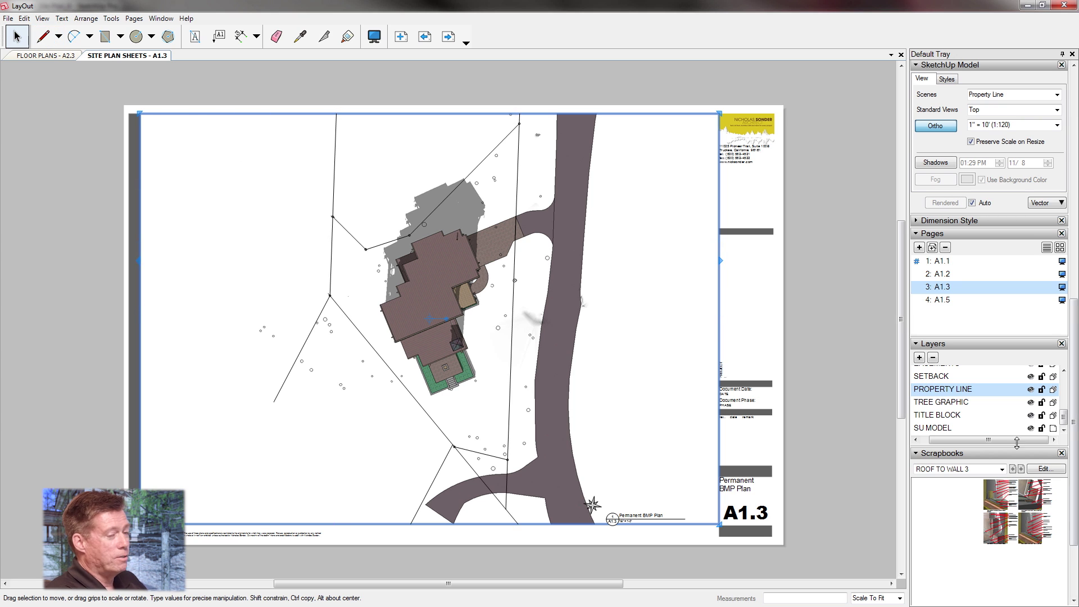
Step: Lock the SU MODEL layer and explode the Property Line viewport into editable linework
{"action": "left_click", "coordinate": [1043, 429]}
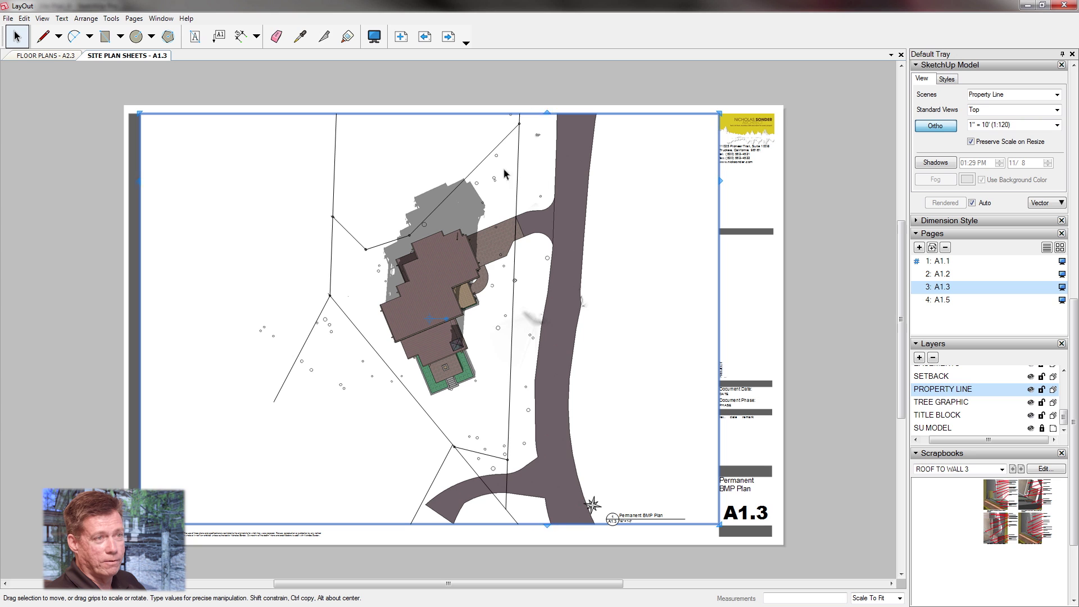
{"action": "left_click", "coordinate": [58, 78]}
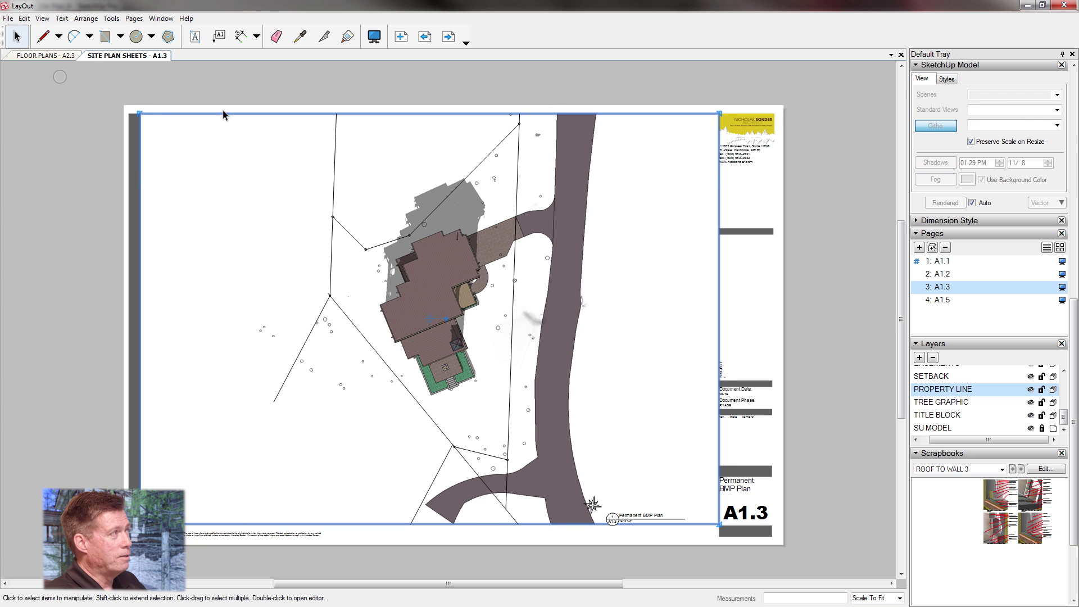
{"action": "left_click", "coordinate": [338, 222]}
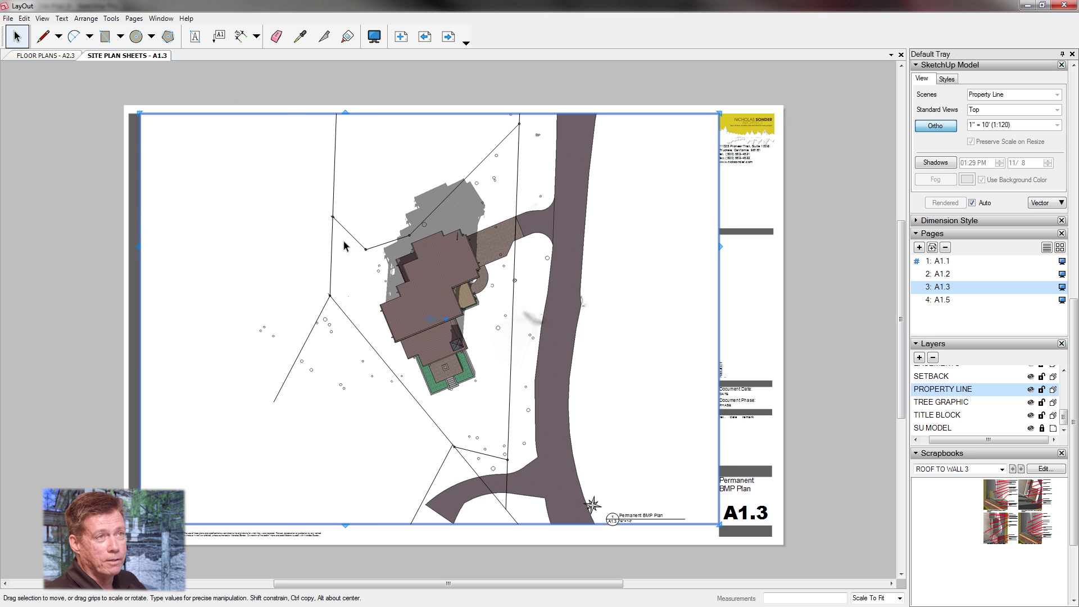
{"action": "right_click", "coordinate": [357, 242]}
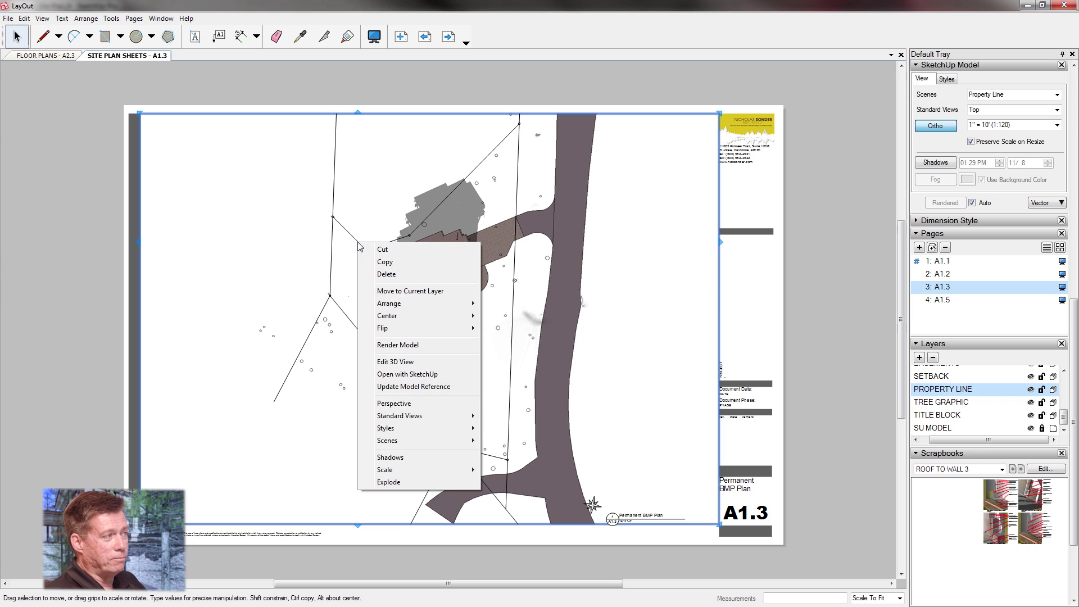
{"action": "left_click", "coordinate": [397, 482]}
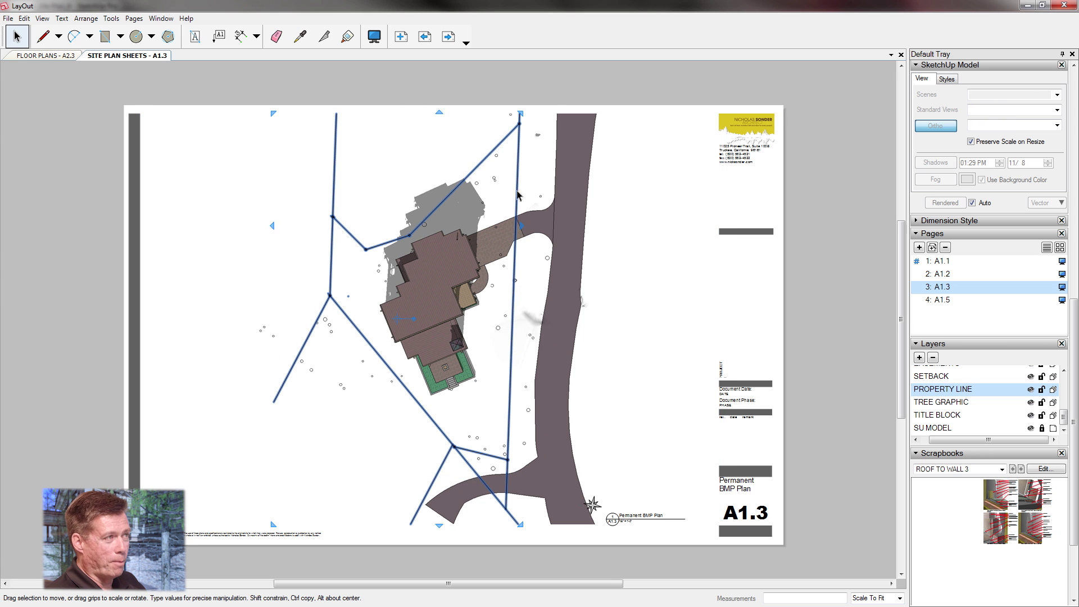
Step: Give the exploded property lines a 4 pt stroke with a dash-dot-dot line pattern
{"action": "left_click", "coordinate": [554, 160], "text": "shift"}
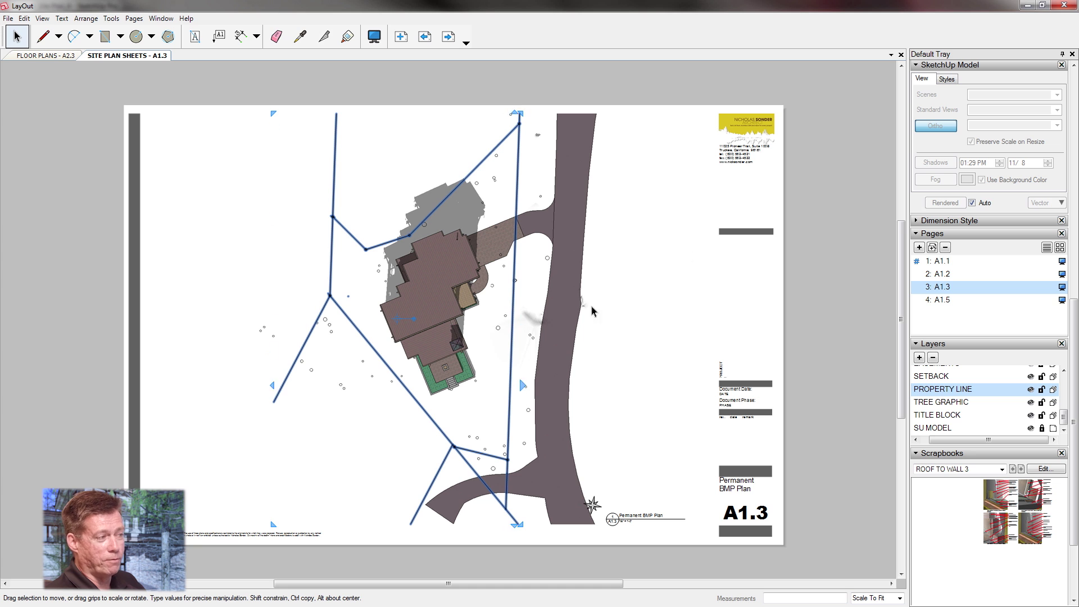
{"action": "scroll", "coordinate": [1071, 311], "scroll_direction": "up", "scroll_amount": 10}
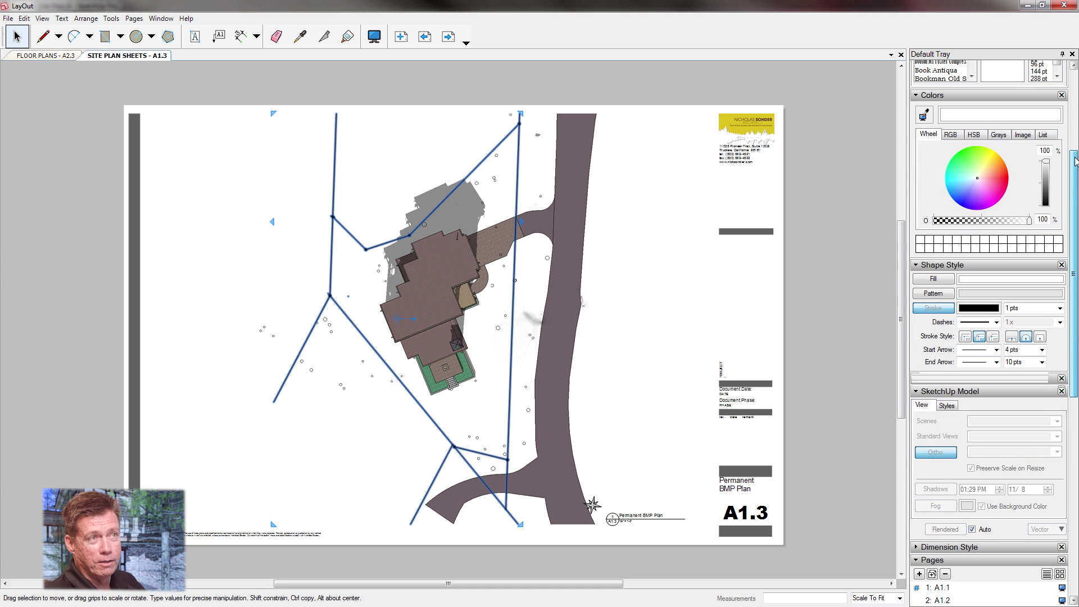
{"action": "left_click", "coordinate": [1060, 315]}
{"action": "left_click", "coordinate": [1027, 316]}
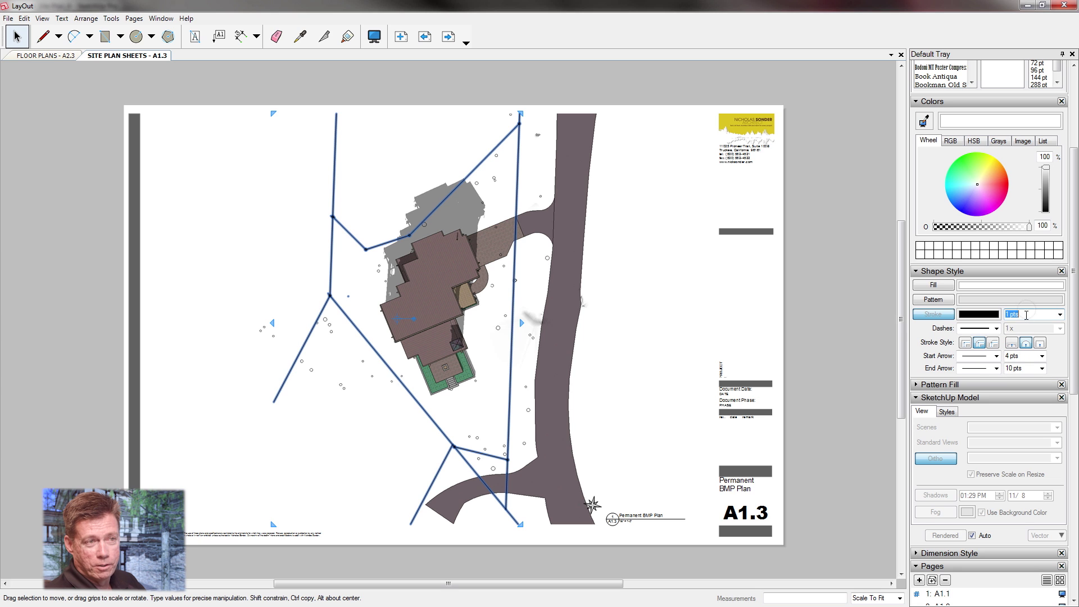
{"action": "type", "text": "4"}
{"action": "left_click", "coordinate": [997, 329]}
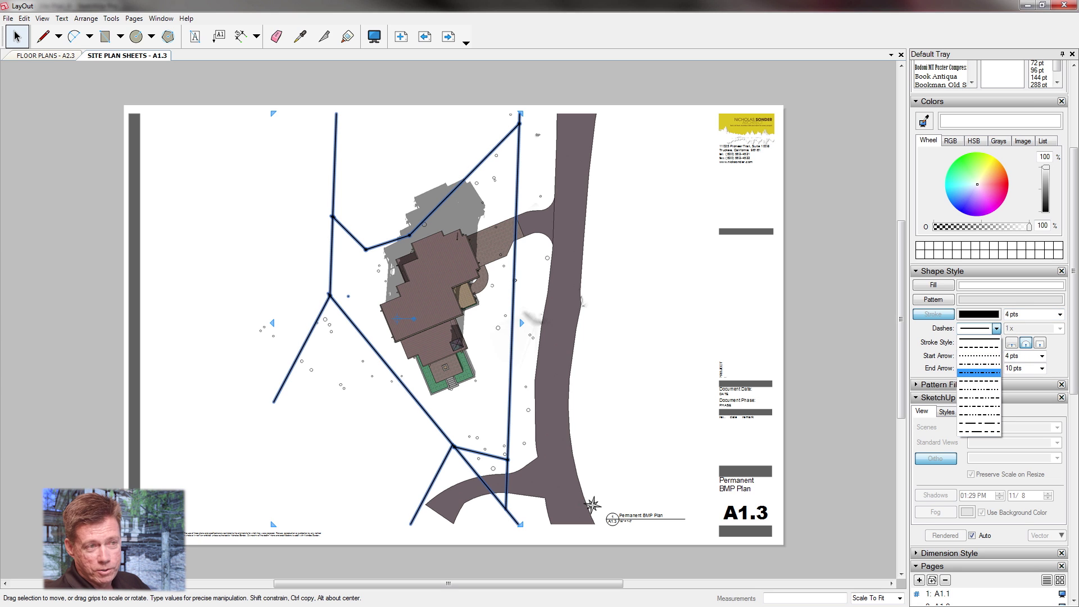
{"action": "left_click", "coordinate": [979, 372]}
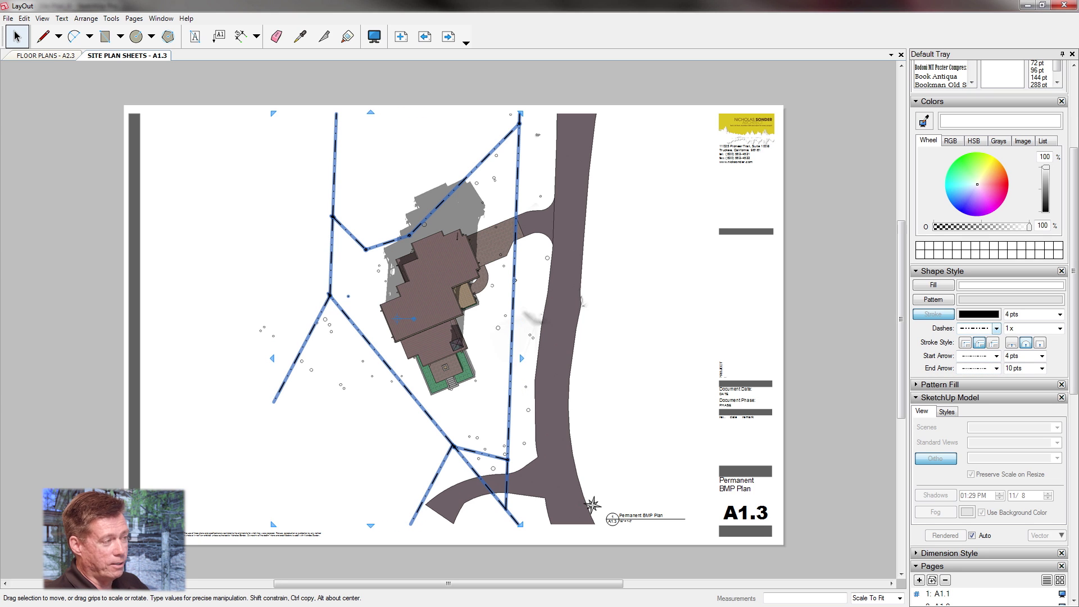
{"action": "key", "text": "Escape"}
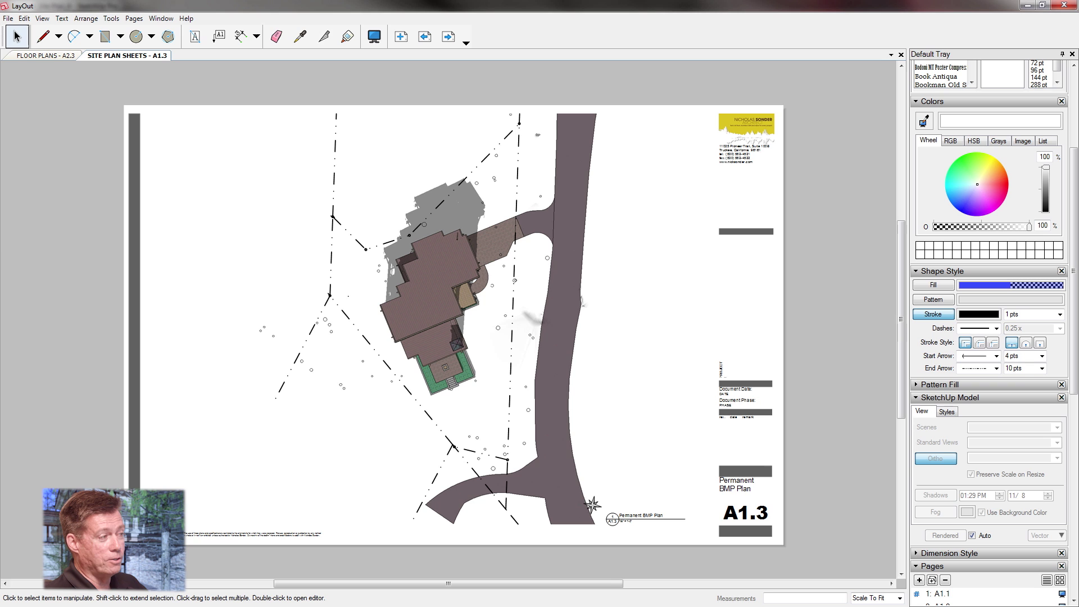
Step: Copy the site plan viewport and paste the copy onto the SETBACK layer as the current layer
{"action": "left_click_drag", "start_coordinate": [1074, 271], "coordinate": [1074, 397]}
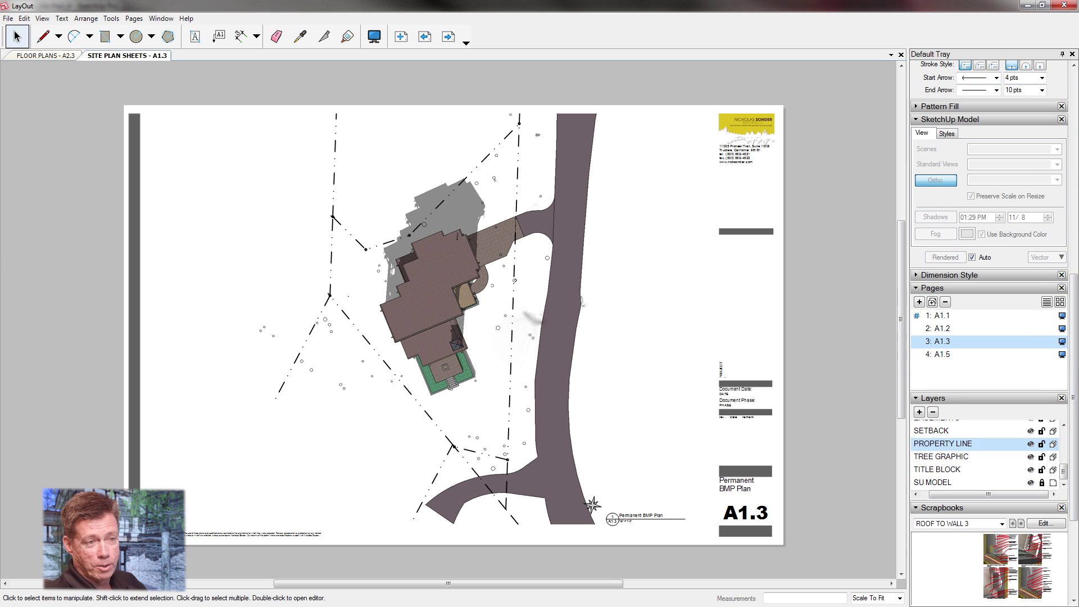
{"action": "left_click", "coordinate": [630, 270]}
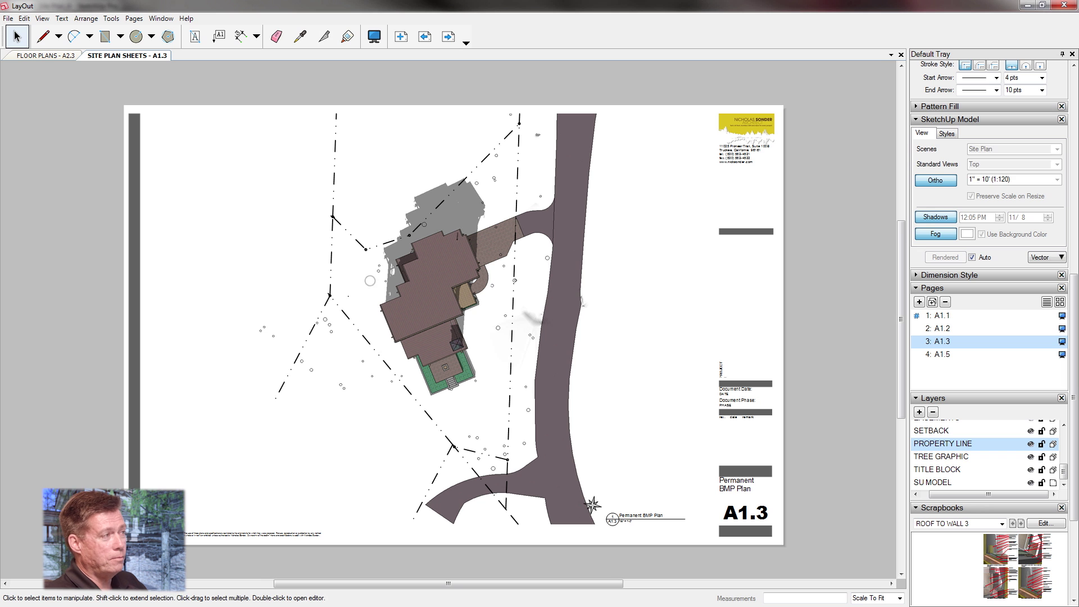
{"action": "left_click", "coordinate": [24, 18]}
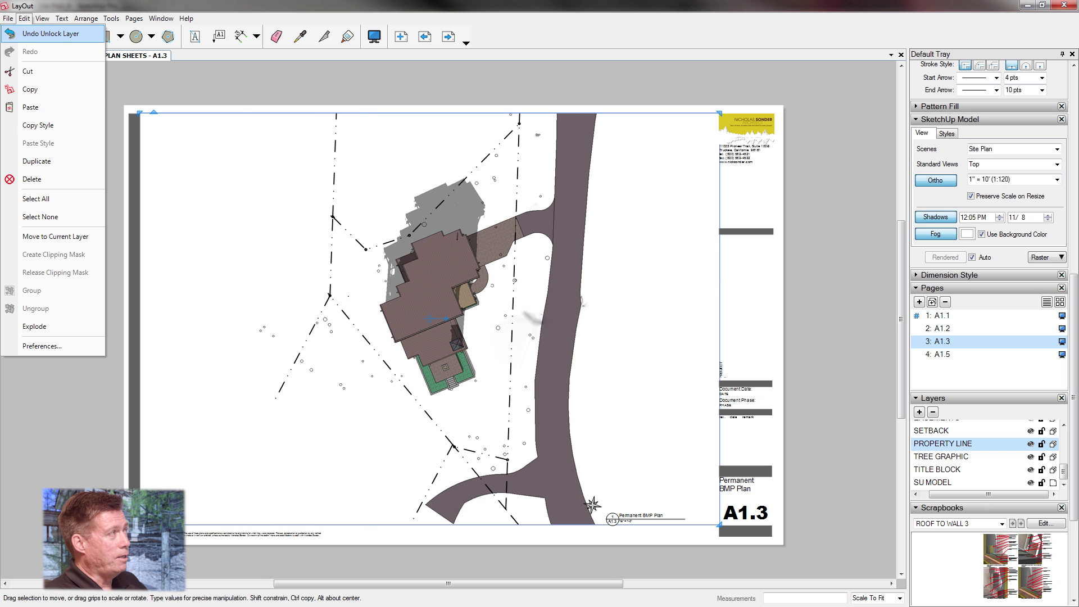
{"action": "left_click", "coordinate": [43, 90]}
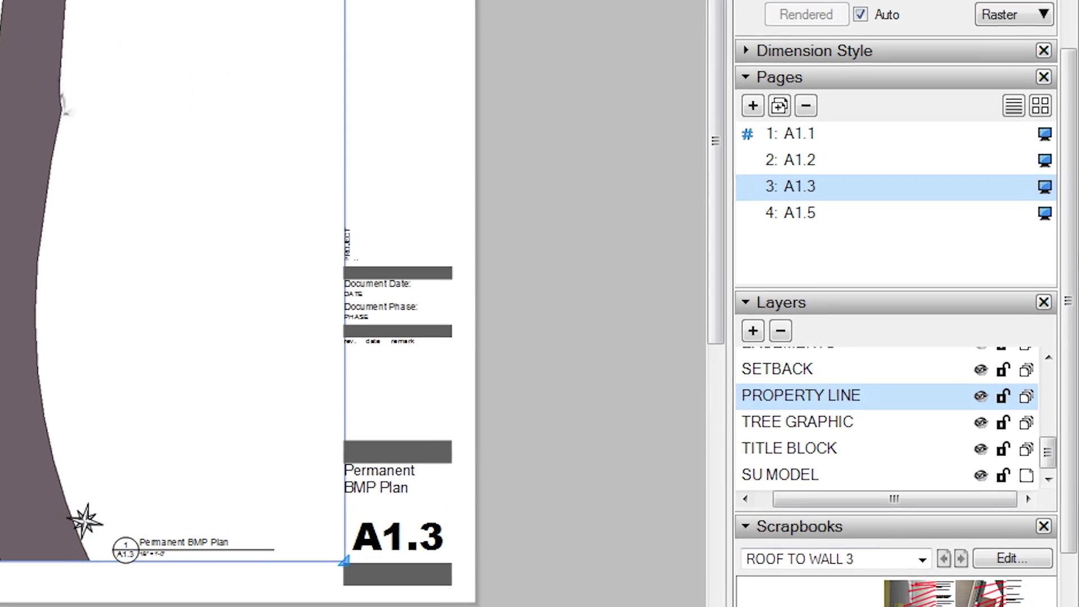
{"action": "left_click", "coordinate": [787, 368]}
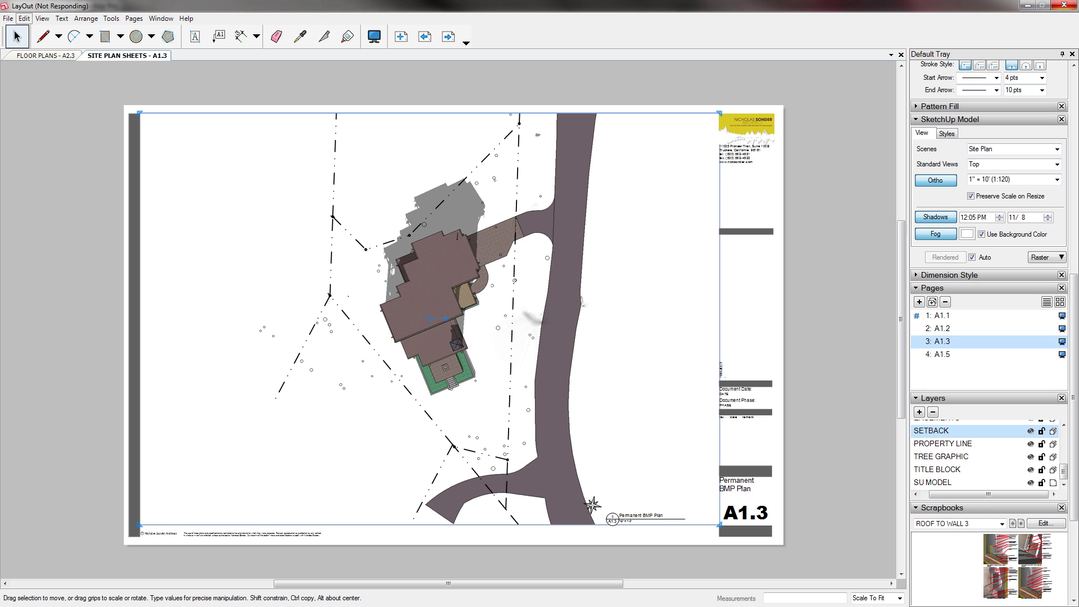
Step: Switch the copied viewport to the Setback scene with Vector rendering, and turn off further vector rendering warnings
{"action": "left_click", "coordinate": [1057, 149]}
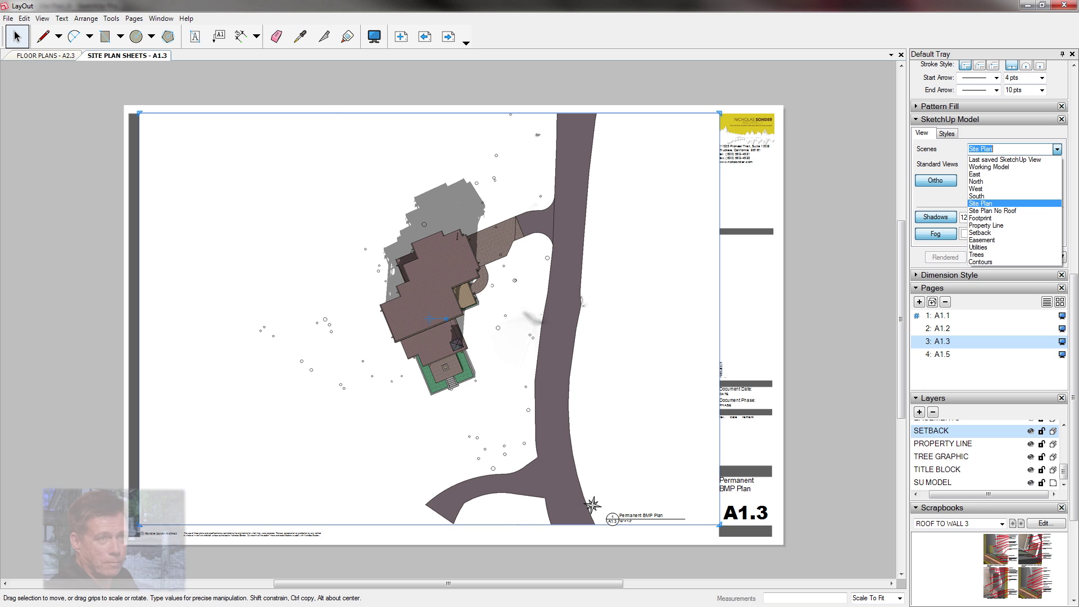
{"action": "left_click", "coordinate": [990, 233]}
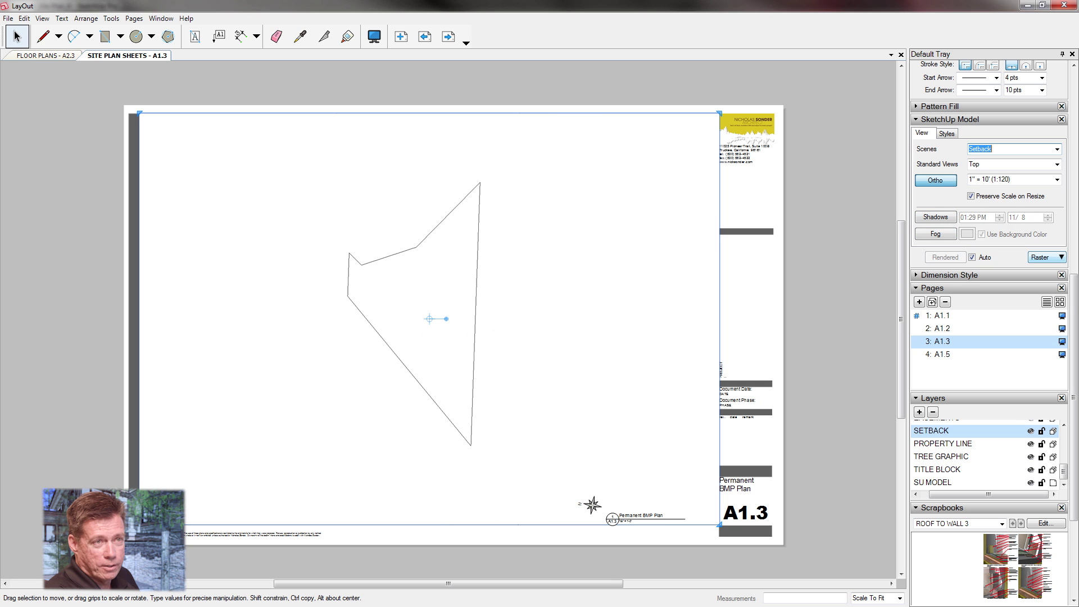
{"action": "left_click", "coordinate": [1061, 257]}
{"action": "left_click", "coordinate": [1047, 270]}
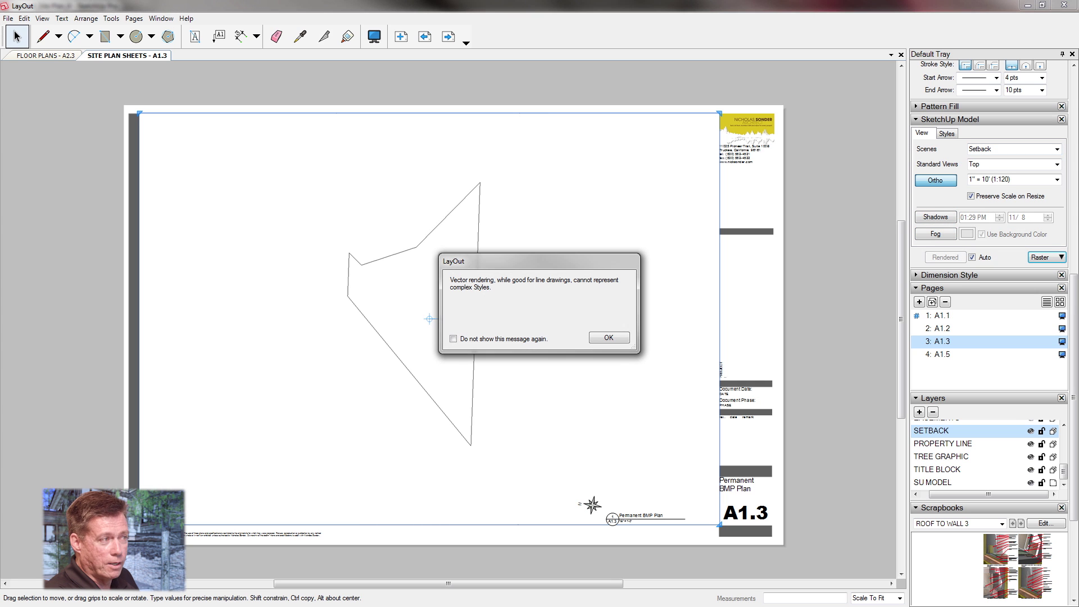
{"action": "left_click", "coordinate": [454, 339]}
{"action": "left_click", "coordinate": [608, 338]}
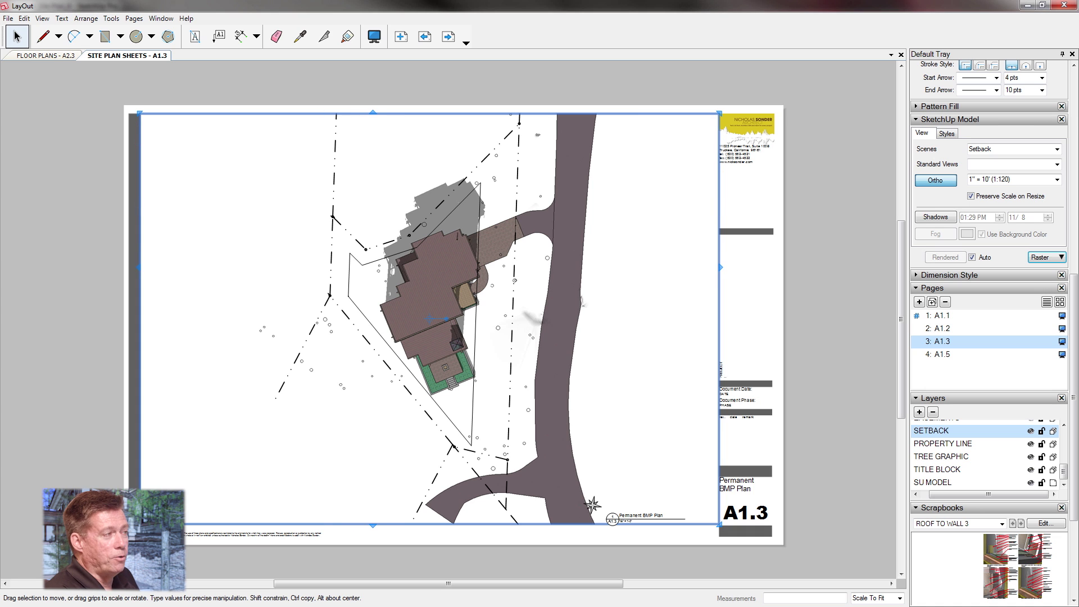
Step: Explode the Setback viewport into editable linework
{"action": "left_click", "coordinate": [376, 262]}
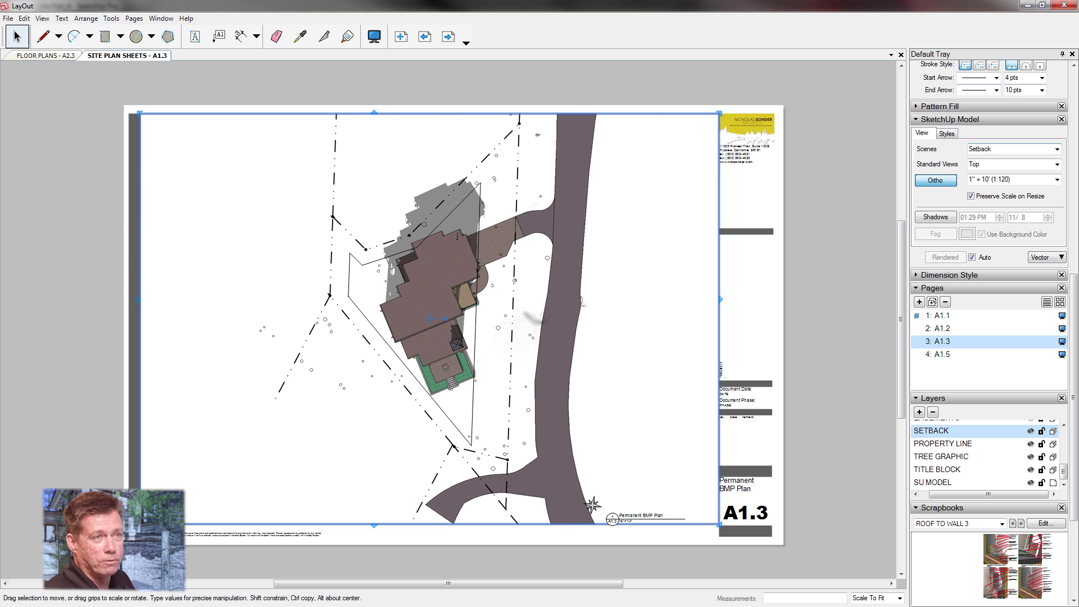
{"action": "right_click", "coordinate": [374, 261]}
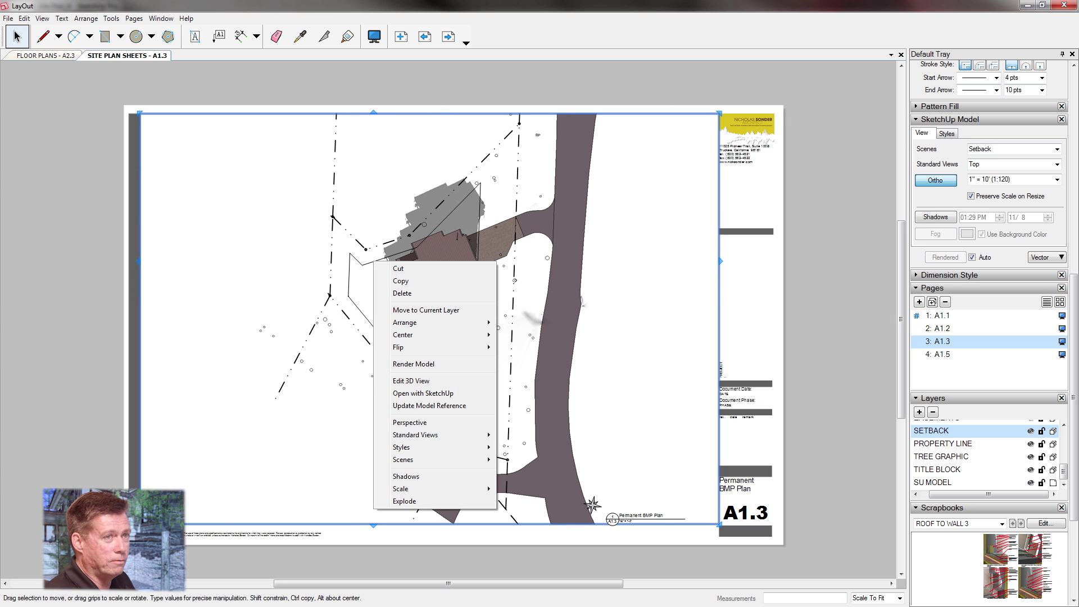
{"action": "left_click", "coordinate": [404, 501]}
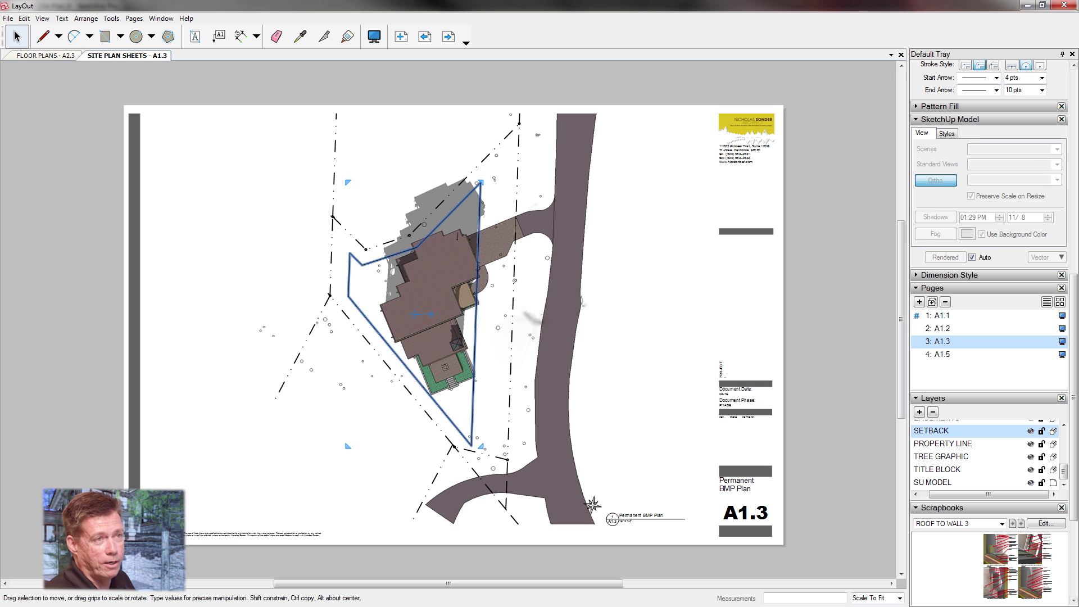
Step: Give the setback outline a 2 pt dashed stroke with a dash scale of 0.50x
{"action": "left_click_drag", "start_coordinate": [1075, 398], "coordinate": [1074, 273]}
{"action": "scroll", "coordinate": [990, 332], "scroll_direction": "up", "scroll_amount": 1}
{"action": "left_click", "coordinate": [1060, 326]}
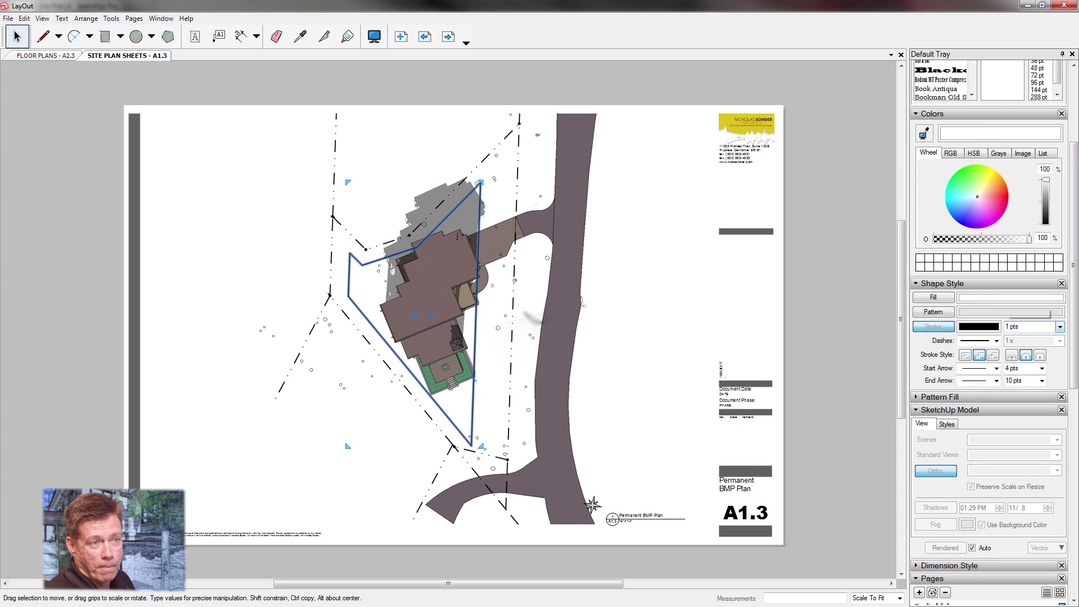
{"action": "left_click", "coordinate": [1011, 388]}
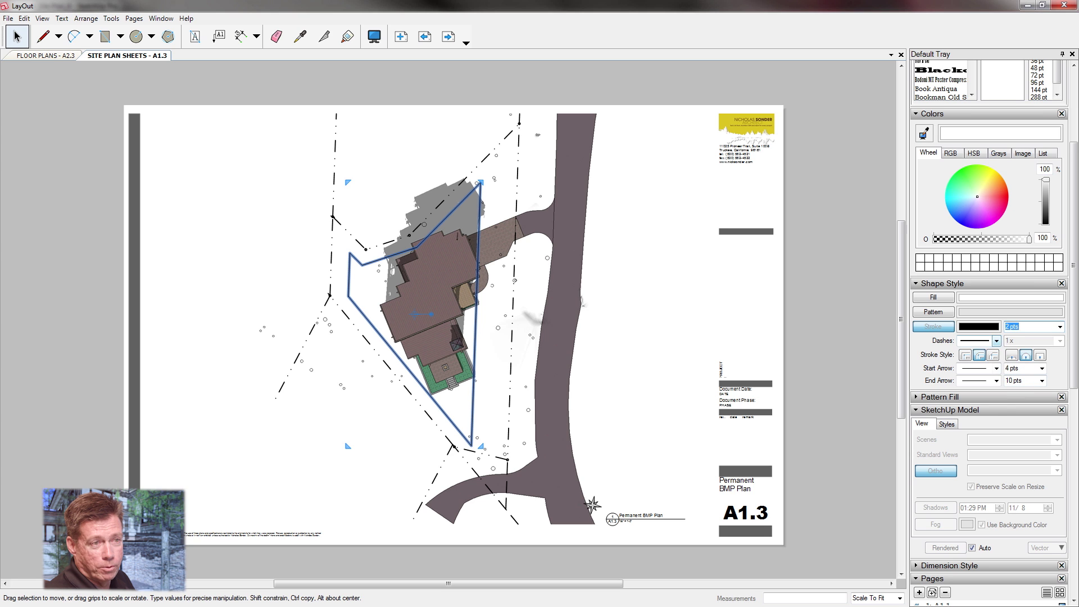
{"action": "left_click", "coordinate": [997, 341]}
{"action": "left_click", "coordinate": [979, 360]}
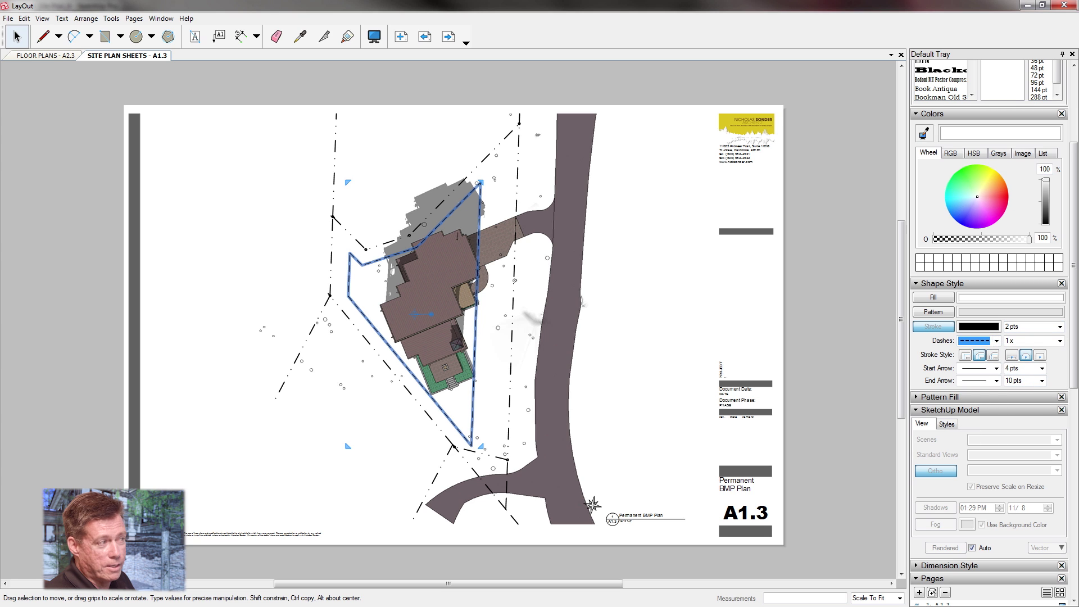
{"action": "left_click", "coordinate": [1060, 341]}
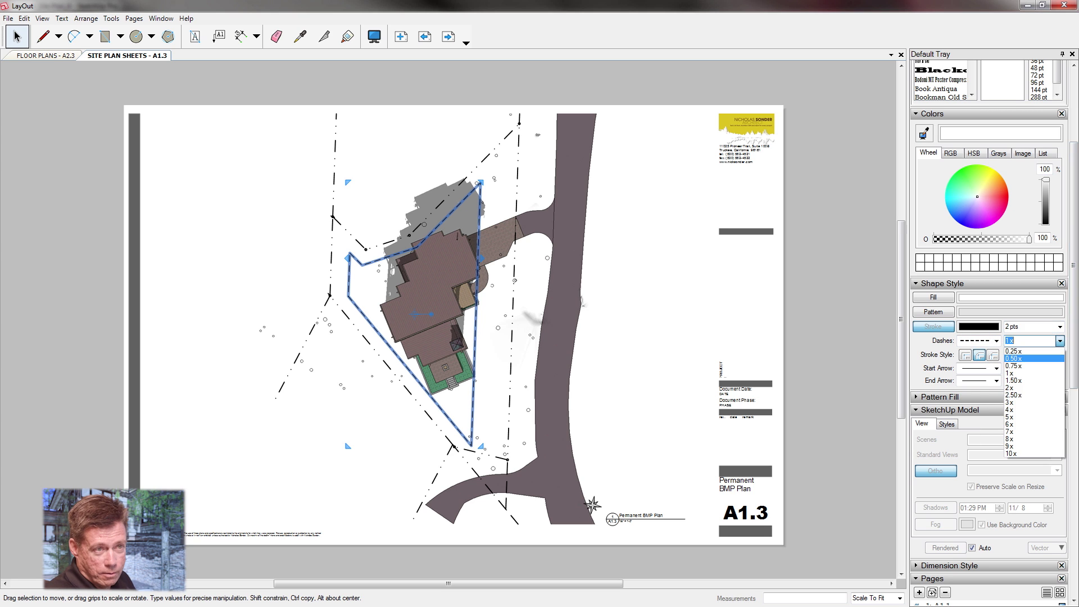
{"action": "left_click", "coordinate": [1018, 359]}
{"action": "left_click", "coordinate": [829, 296]}
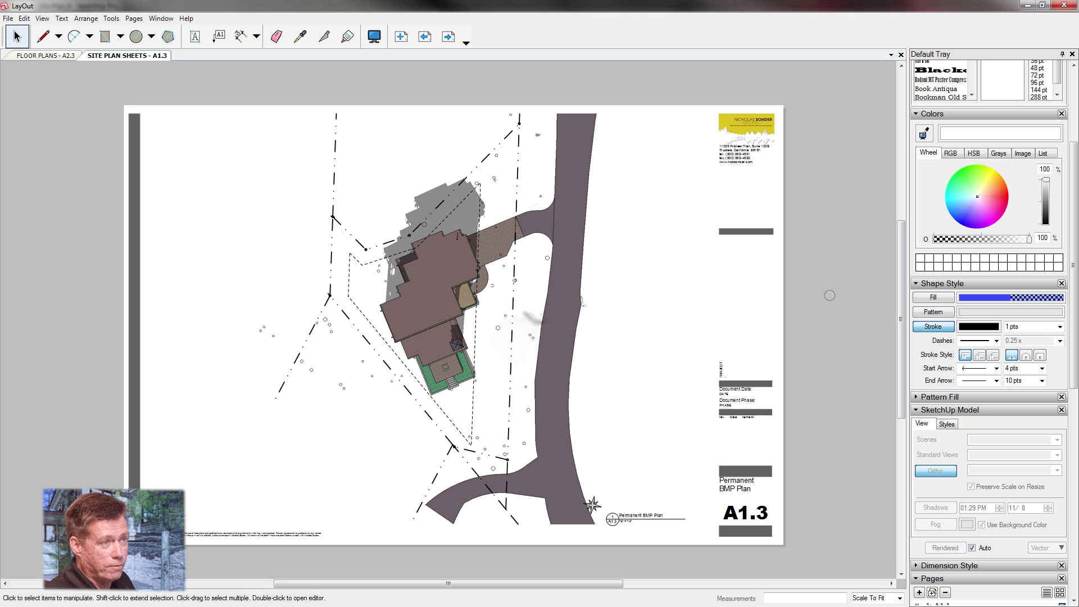
Step: Examine the dashed setback outline and the property lines around the house up close and across the whole sheet
{"action": "scroll", "coordinate": [417, 267], "scroll_direction": "up", "scroll_amount": 5}
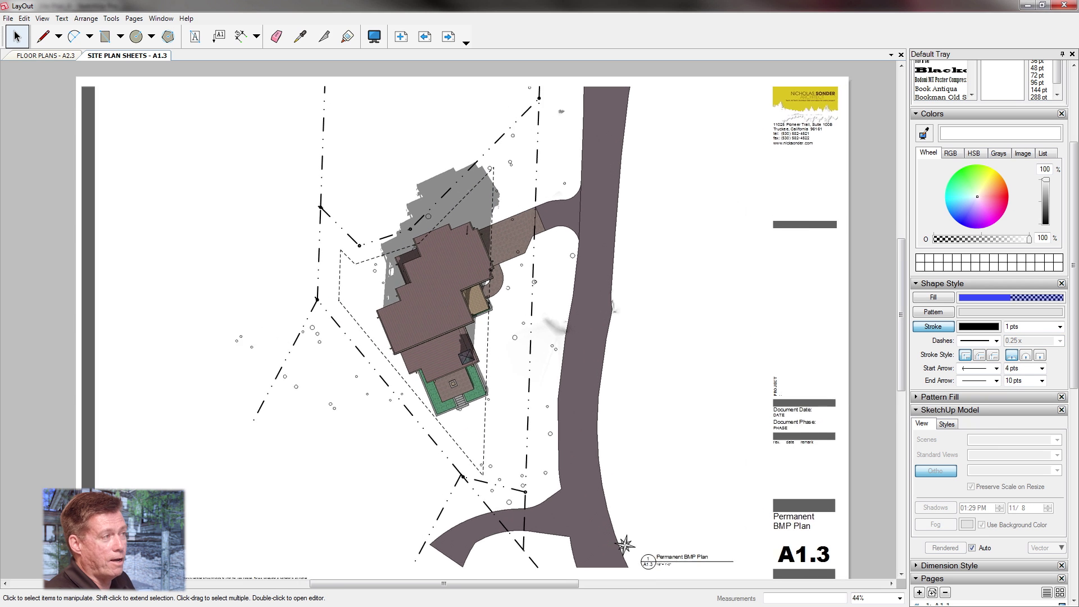
{"action": "scroll", "coordinate": [595, 190], "scroll_direction": "down", "scroll_amount": 3}
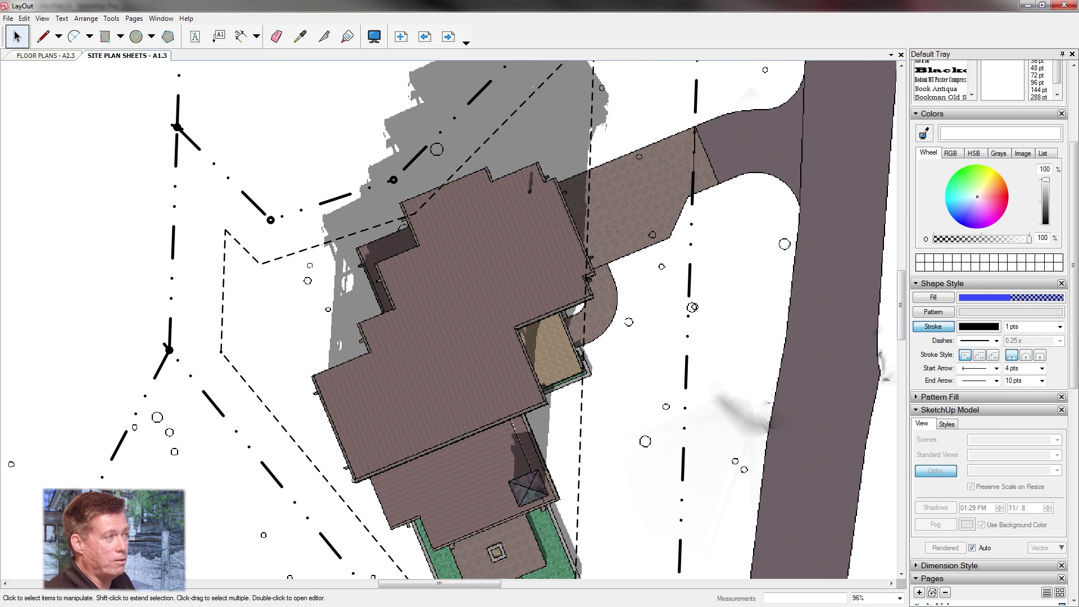
{"action": "scroll", "coordinate": [513, 254], "scroll_direction": "up", "scroll_amount": 3}
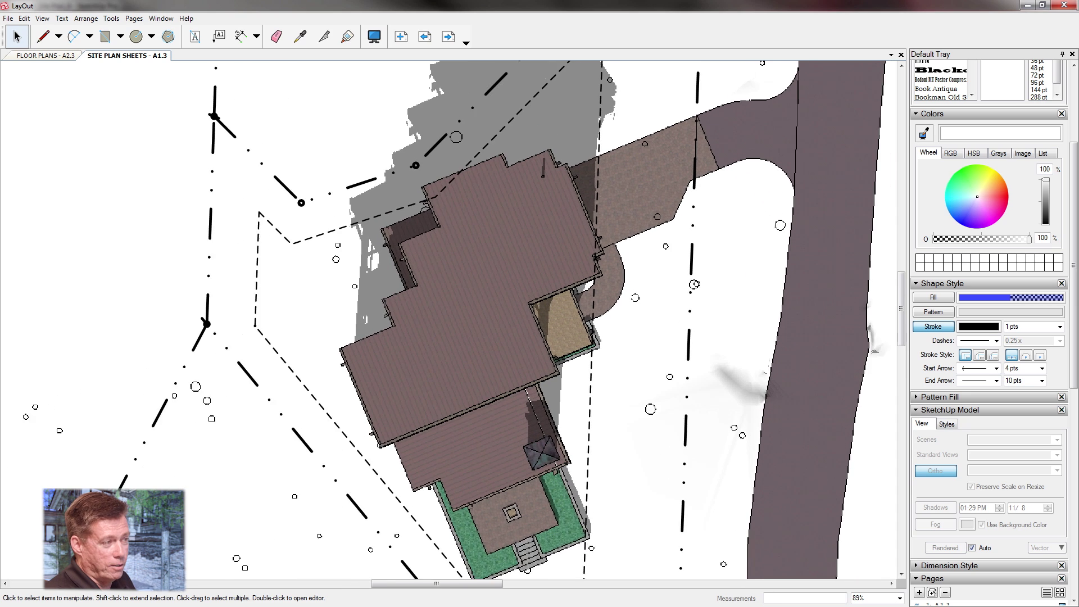
{"action": "scroll", "coordinate": [419, 235], "scroll_direction": "down", "scroll_amount": 4}
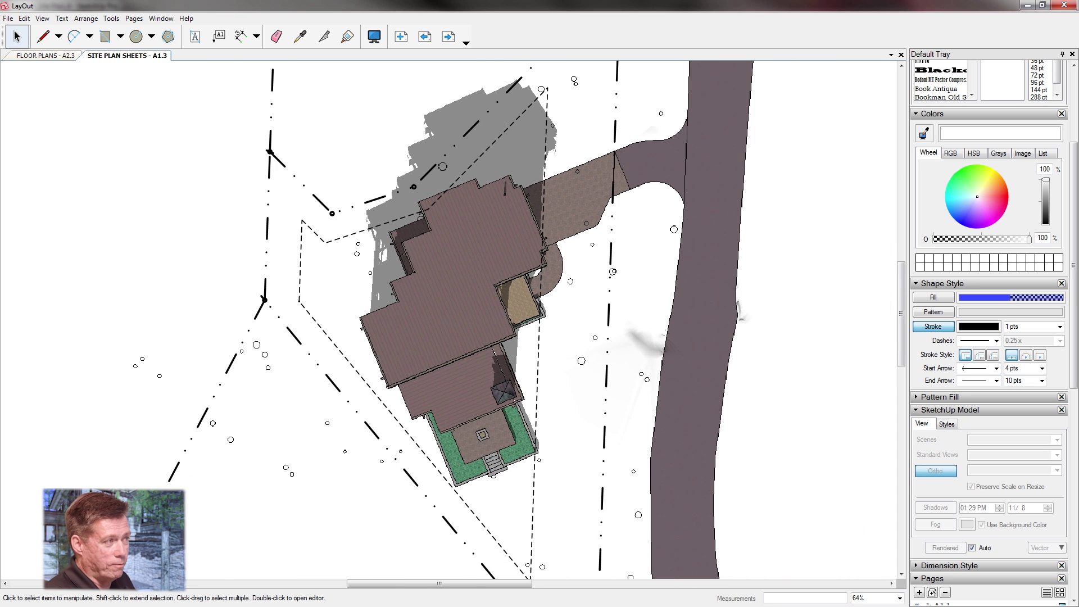
{"action": "scroll", "coordinate": [298, 230], "scroll_direction": "up", "scroll_amount": 4}
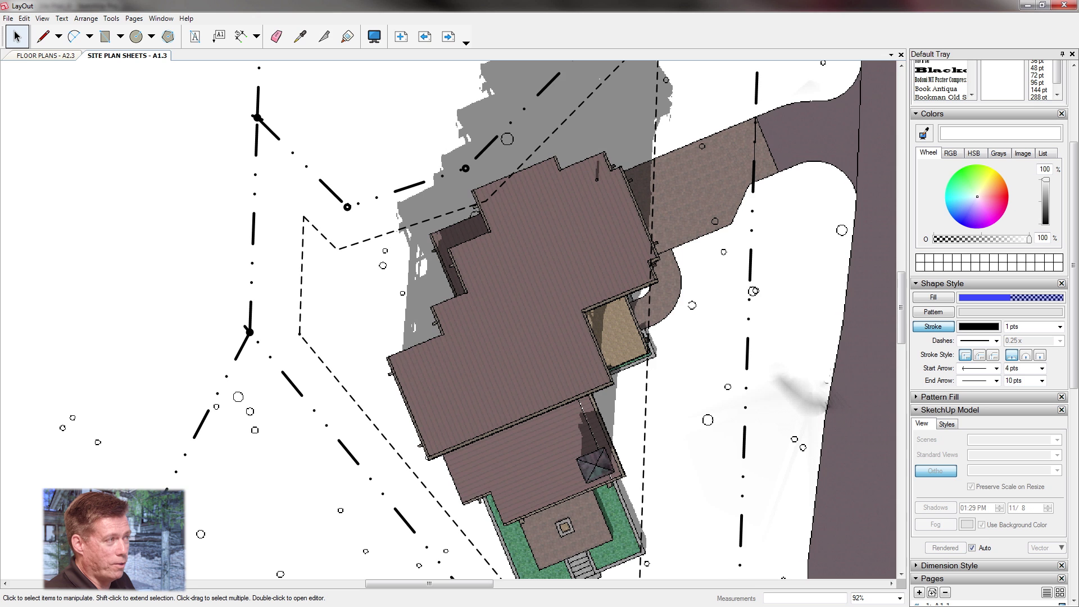
{"action": "scroll", "coordinate": [357, 264], "scroll_direction": "down", "scroll_amount": 6}
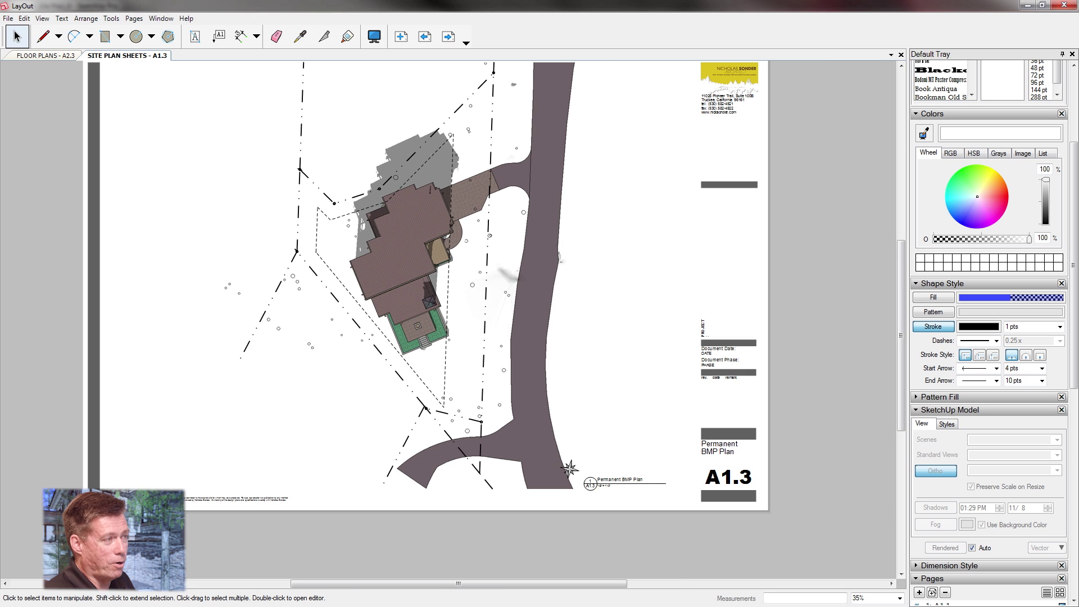
{"action": "scroll", "coordinate": [441, 436], "scroll_direction": "down", "scroll_amount": 1}
{"action": "scroll", "coordinate": [468, 249], "scroll_direction": "up", "scroll_amount": 4}
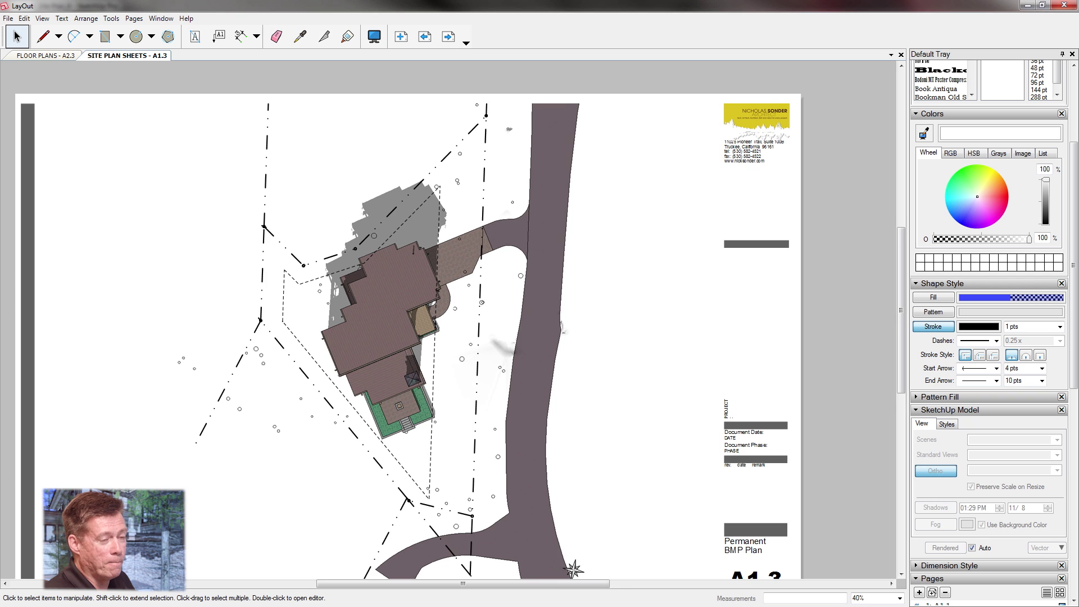
{"action": "scroll", "coordinate": [602, 219], "scroll_direction": "down", "scroll_amount": 1}
{"action": "left_click_drag", "start_coordinate": [1075, 264], "coordinate": [1075, 320]}
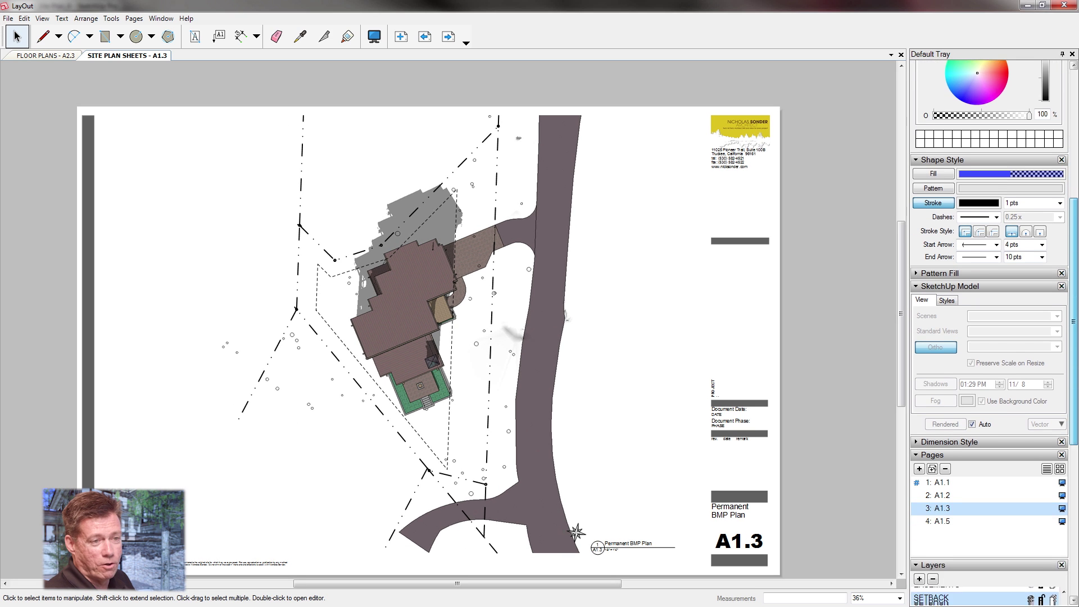
{"action": "scroll", "coordinate": [990, 337], "scroll_direction": "down", "scroll_amount": 3}
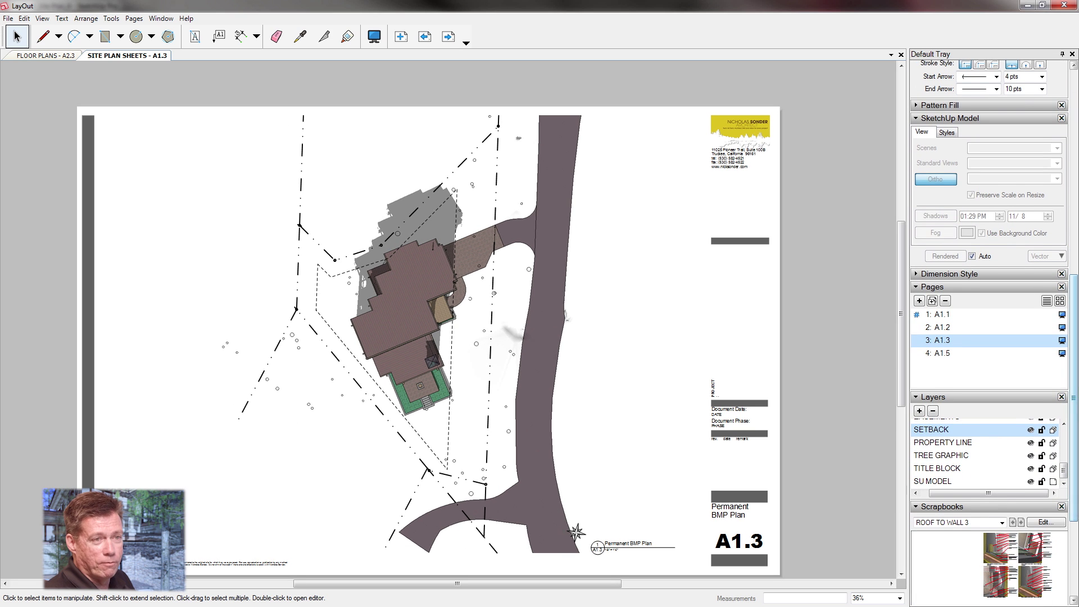
{"action": "scroll", "coordinate": [990, 337], "scroll_direction": "up", "scroll_amount": 10}
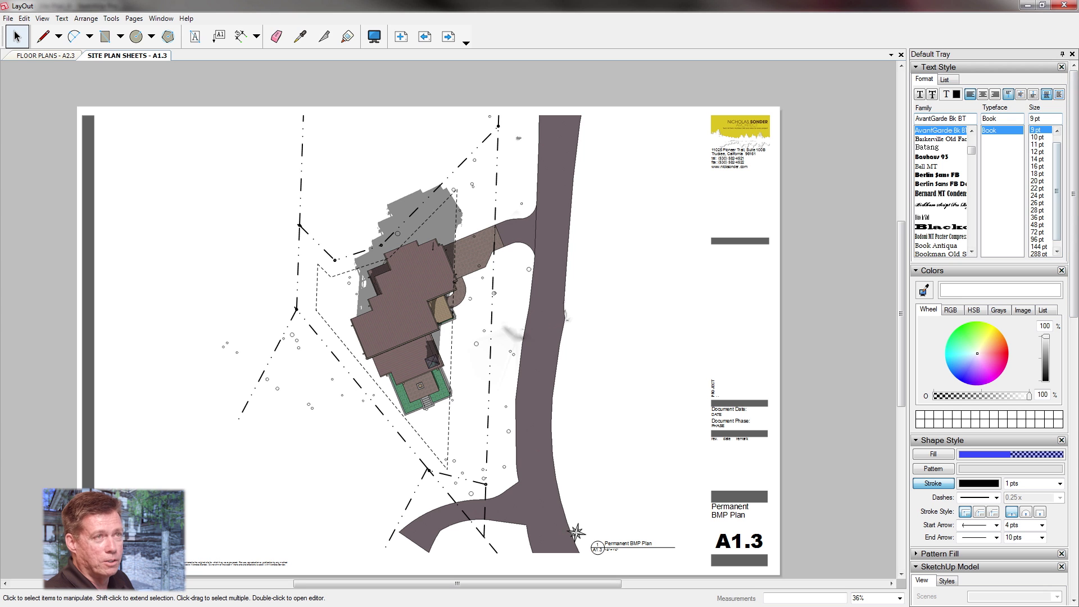
{"action": "left_click_drag", "start_coordinate": [1075, 194], "coordinate": [1074, 321]}
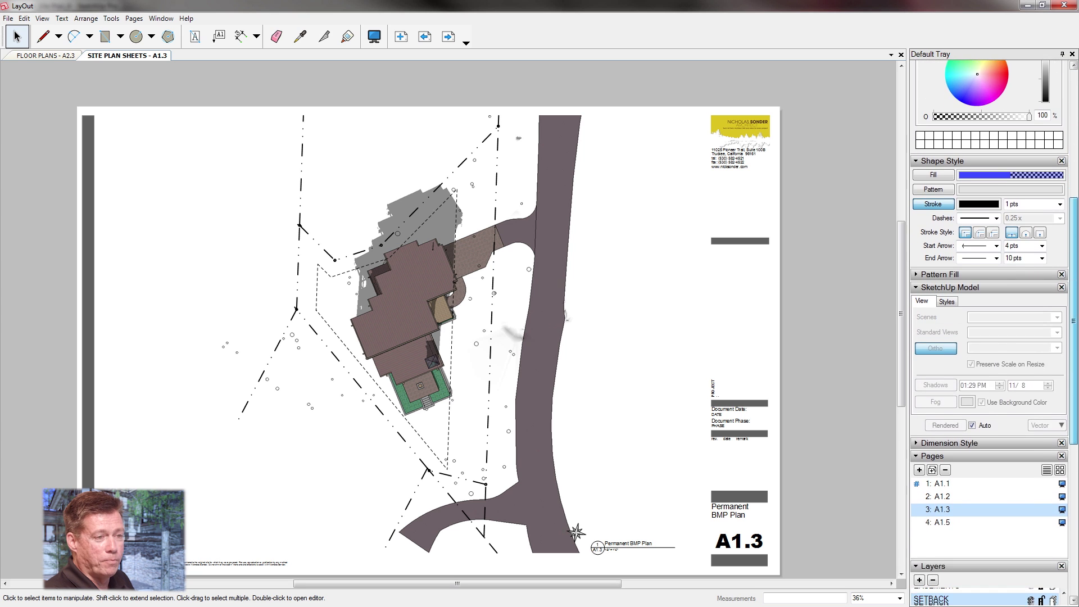
{"action": "scroll", "coordinate": [990, 332], "scroll_direction": "down", "scroll_amount": 2}
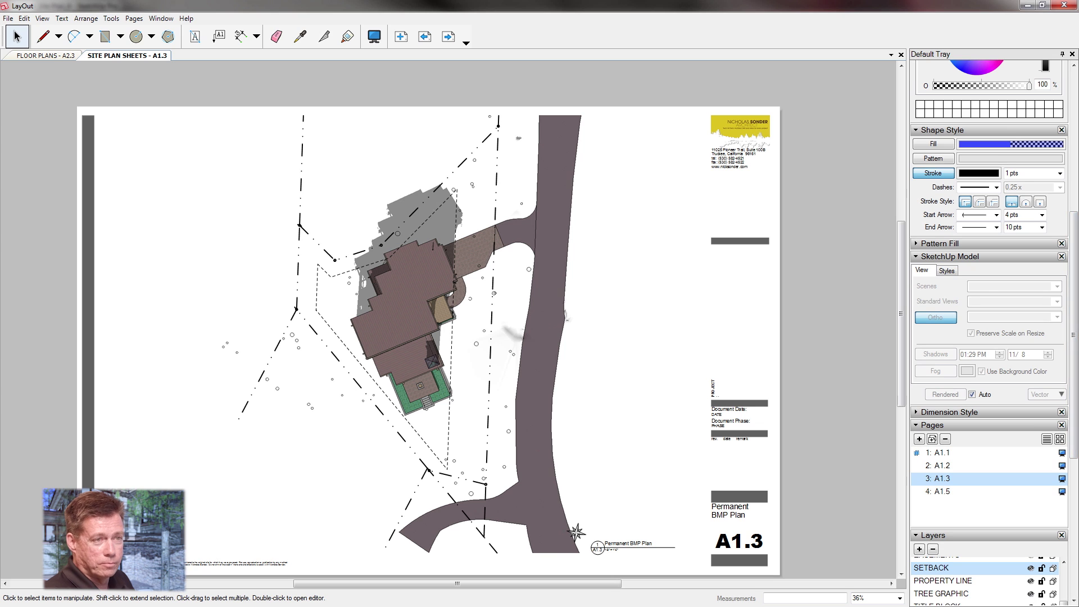
Step: Select the site plan viewport on sheet A1.3 and review the SketchUp scenes available for it
{"action": "left_click", "coordinate": [635, 292]}
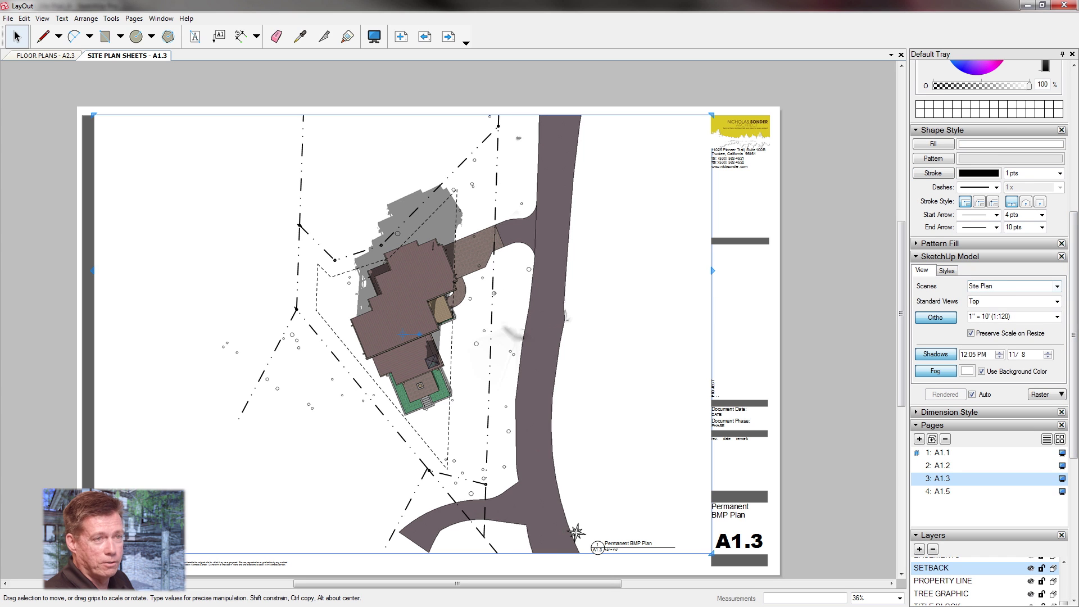
{"action": "left_click", "coordinate": [1058, 287]}
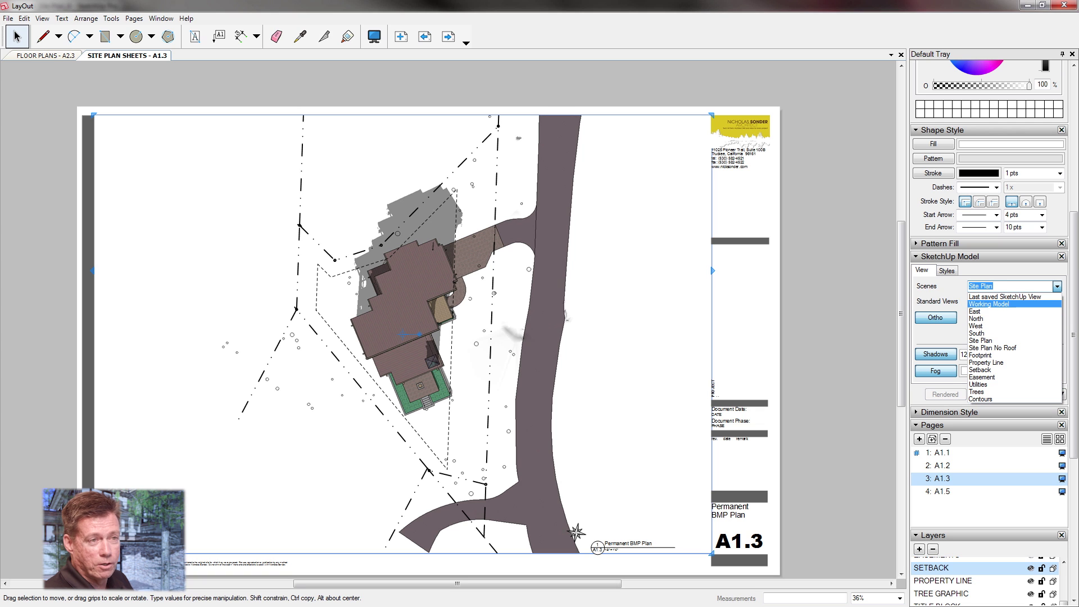
{"action": "left_click", "coordinate": [1058, 286]}
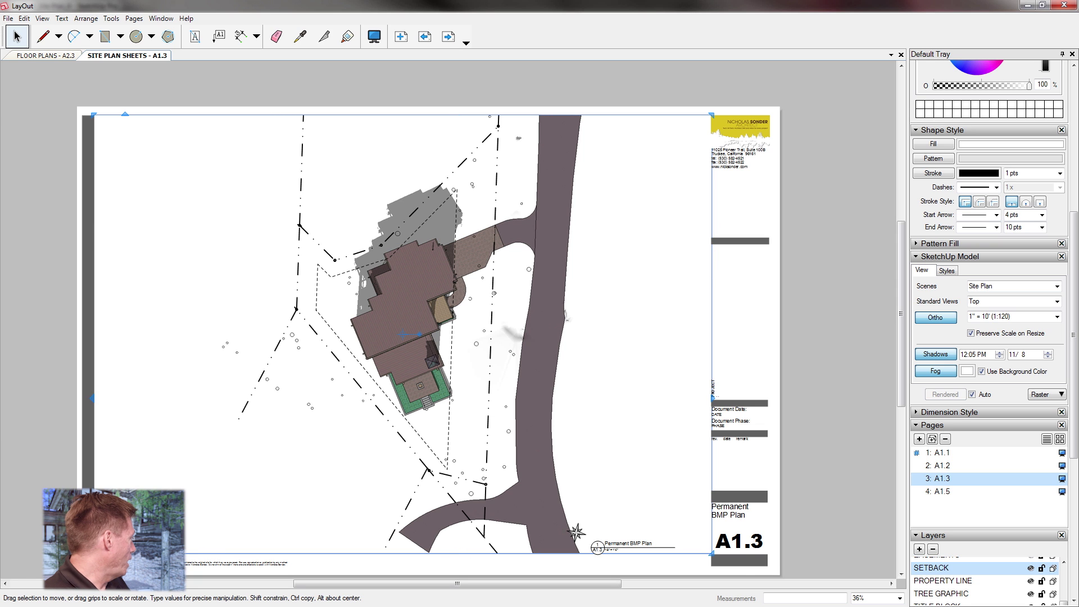
Step: Switch to Windows Explorer and open the site plans PDF from the Pineland project's PDF folder 150605
{"action": "key", "text": "alt+Tab"}
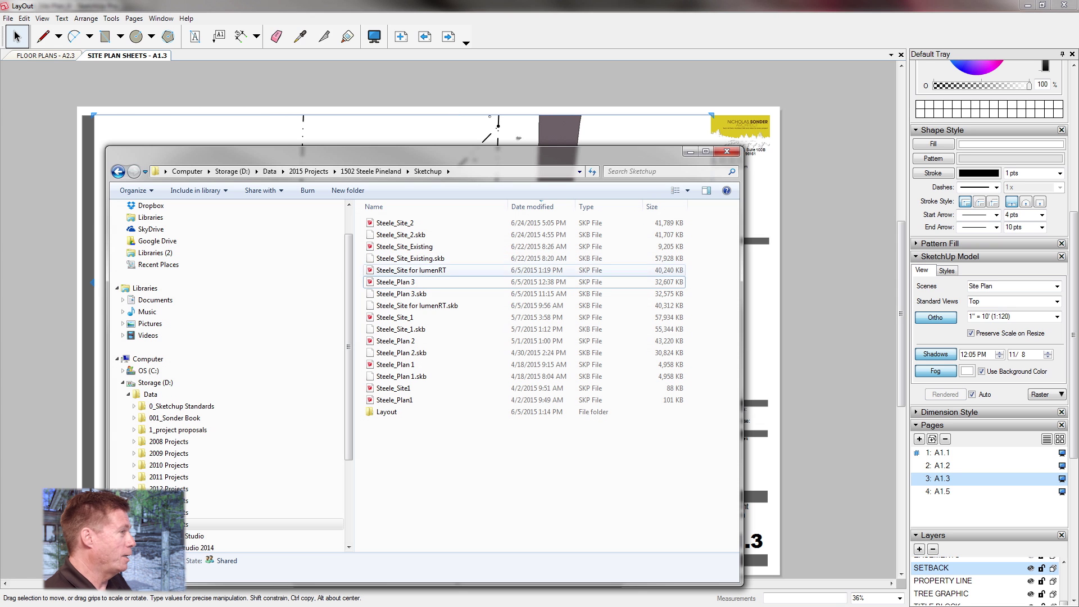
{"action": "left_click", "coordinate": [193, 524]}
{"action": "double_click", "coordinate": [406, 234]}
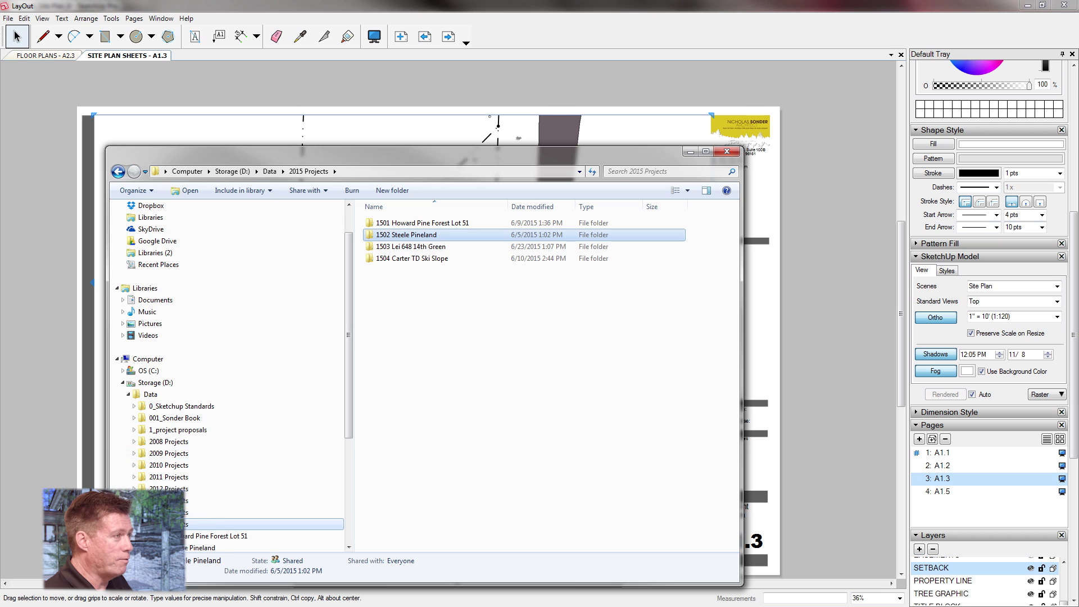
{"action": "double_click", "coordinate": [390, 270]}
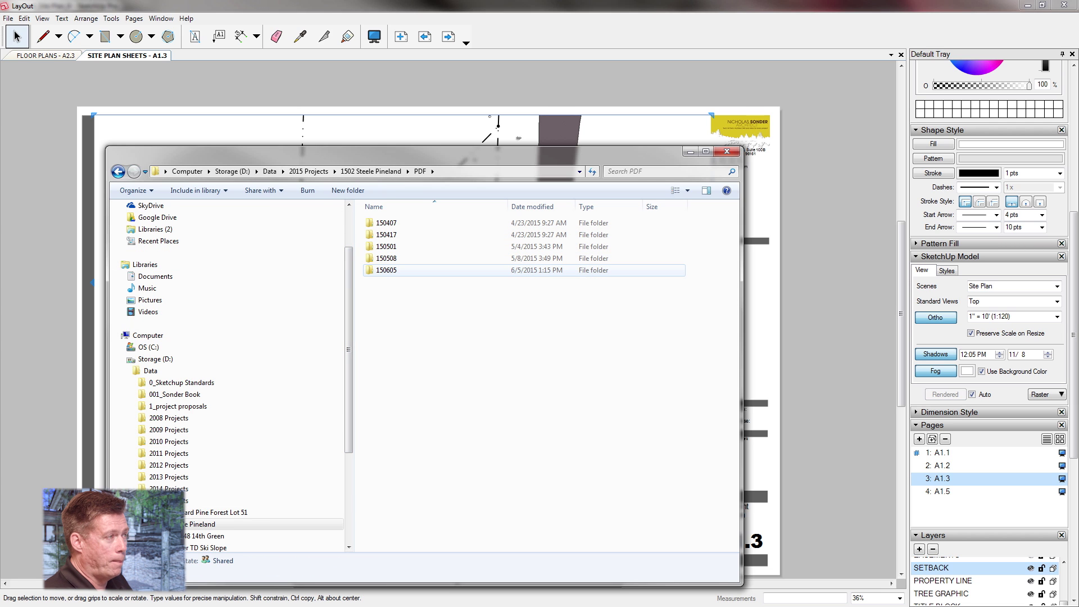
{"action": "double_click", "coordinate": [388, 270]}
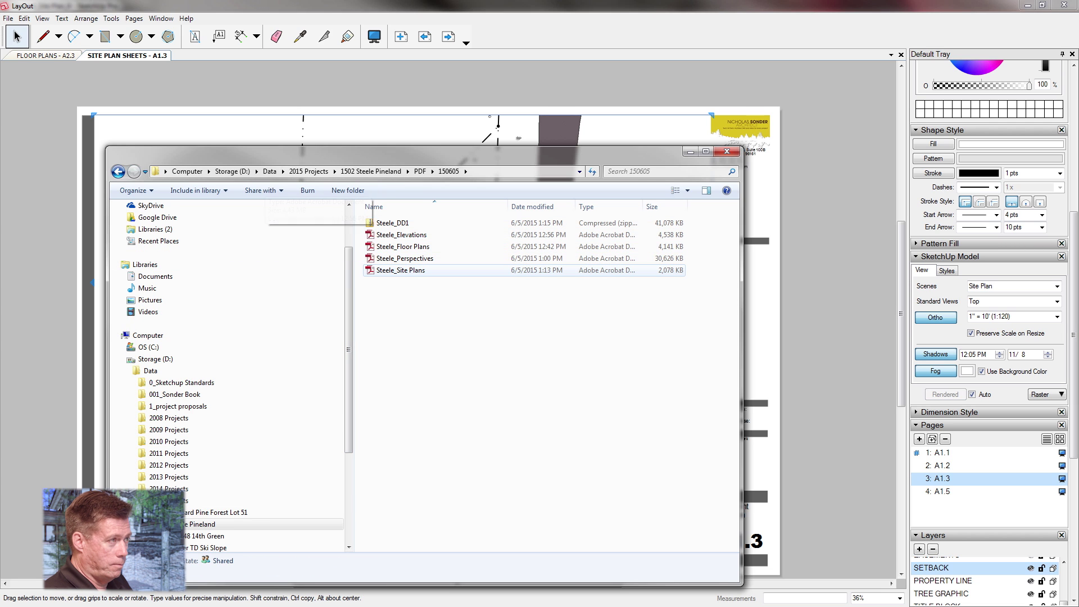
{"action": "left_click", "coordinate": [400, 271]}
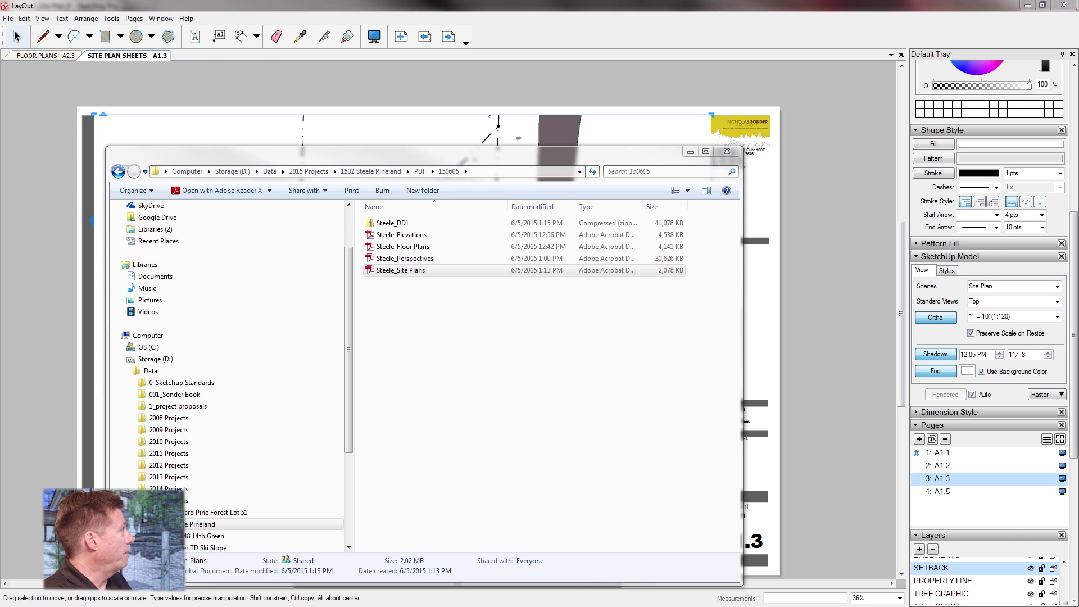
Step: Move the Adobe Reader window fully into view and look through site plan sheet A1.1 and grading sheet A1.2
{"action": "left_click_drag", "start_coordinate": [112, 23], "coordinate": [903, 75]}
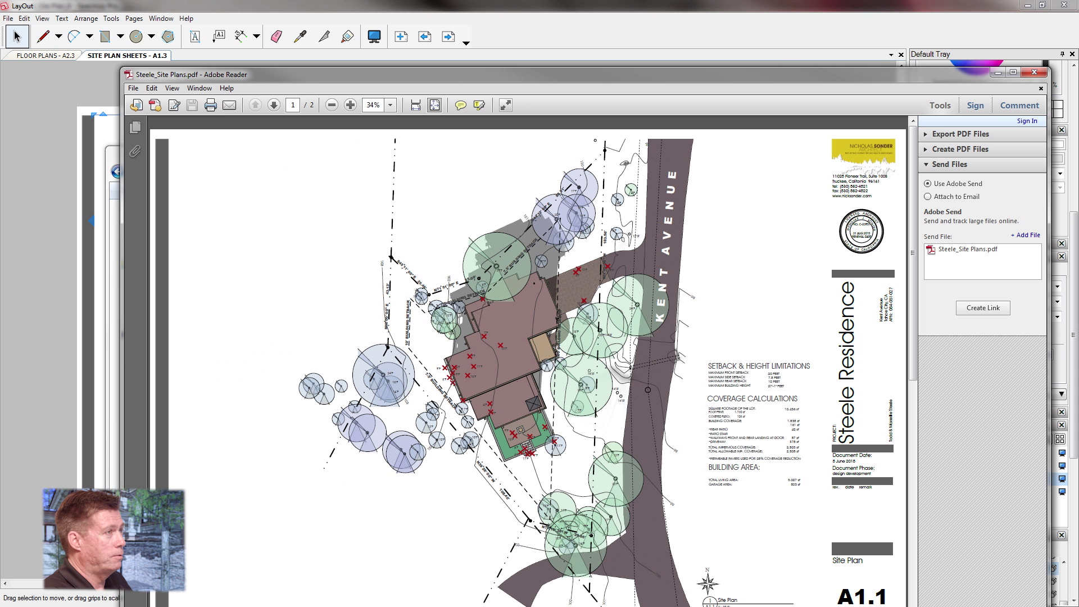
{"action": "left_click_drag", "start_coordinate": [394, 75], "coordinate": [292, 40]}
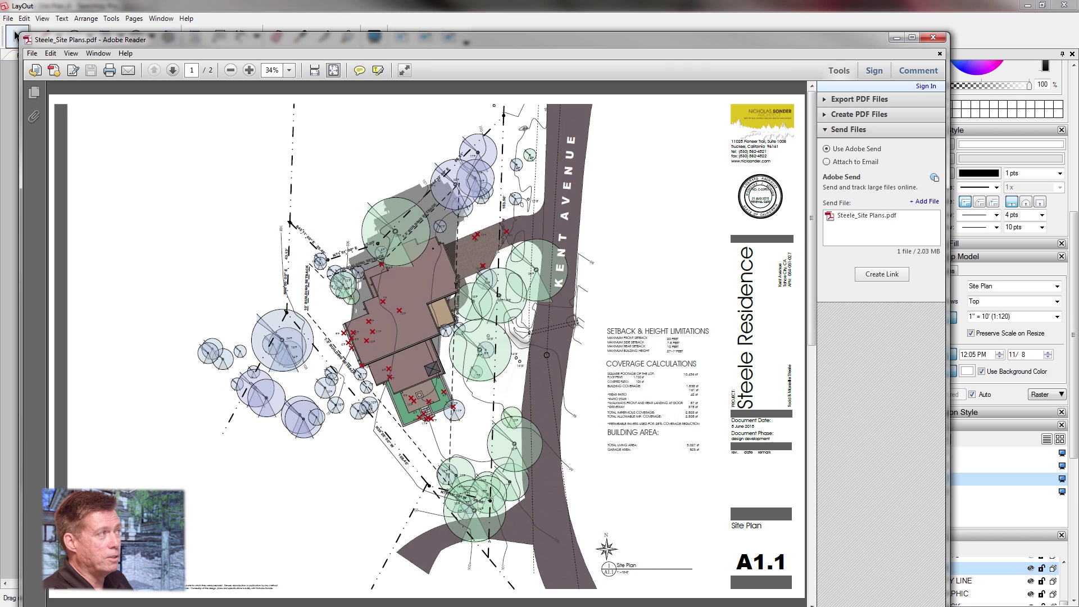
{"action": "key", "text": "Page_Down"}
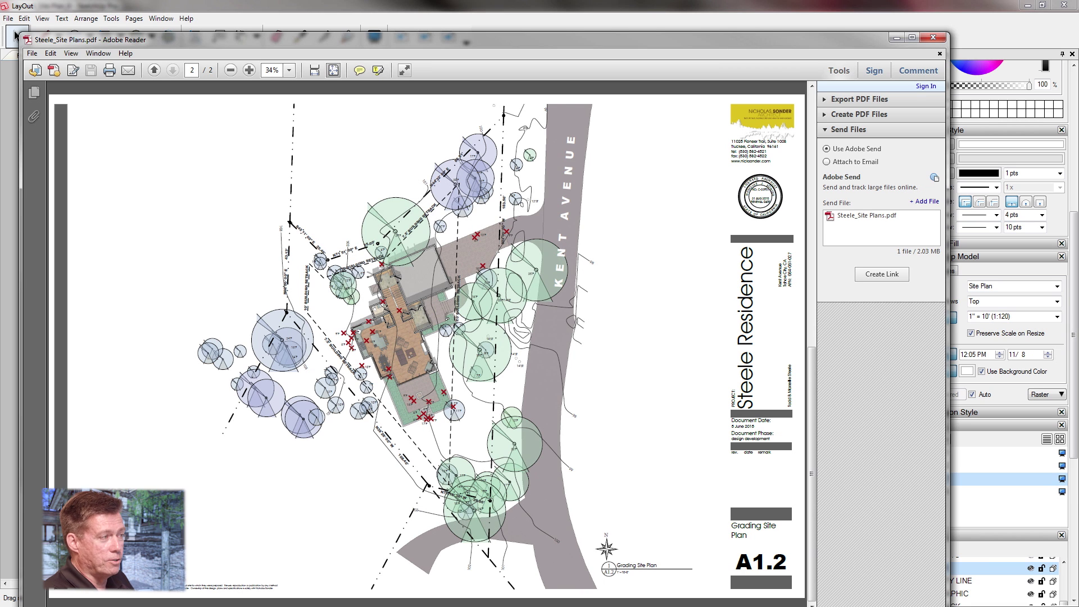